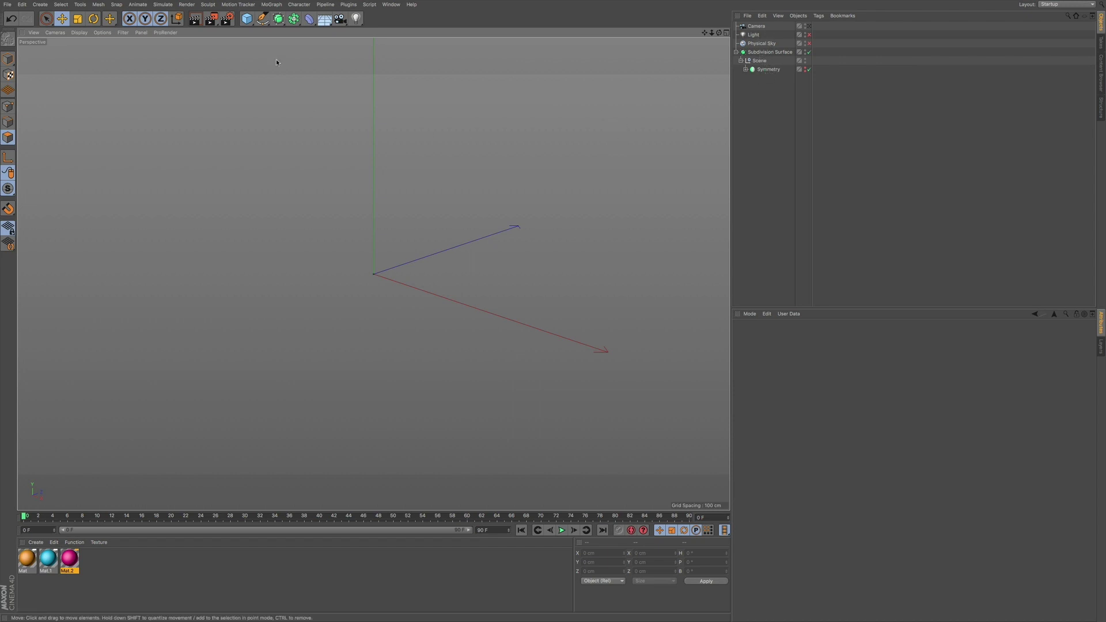
# Add a sphere primitive to the scene and switch to the front view.
pyautogui.click(247, 22)
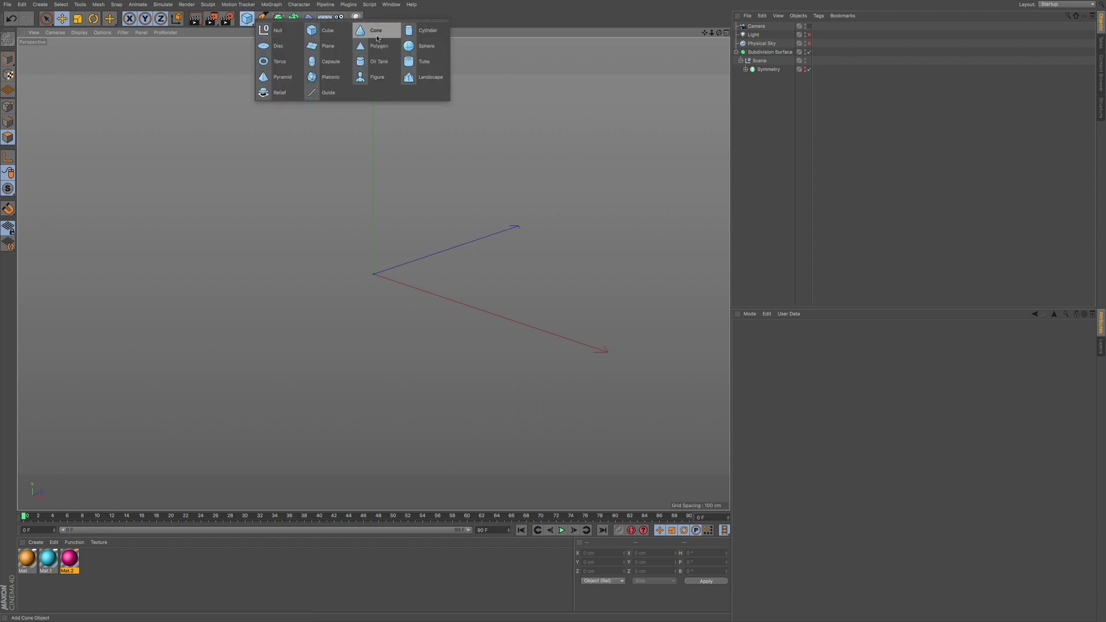
pyautogui.click(408, 44)
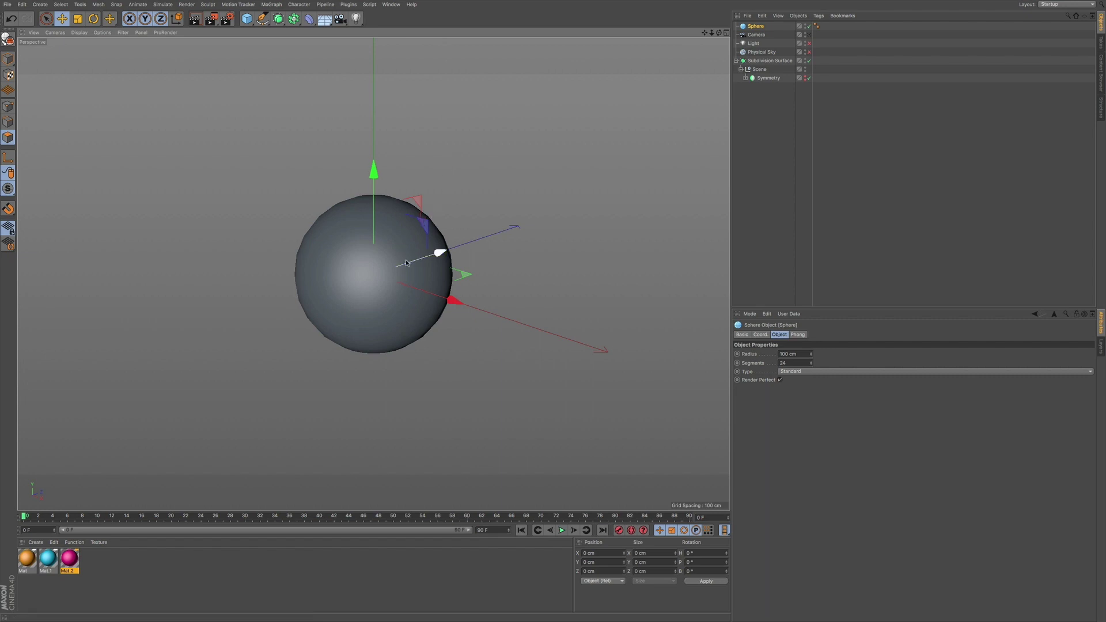
pyautogui.middleClick(408, 264)
pyautogui.press('F4')
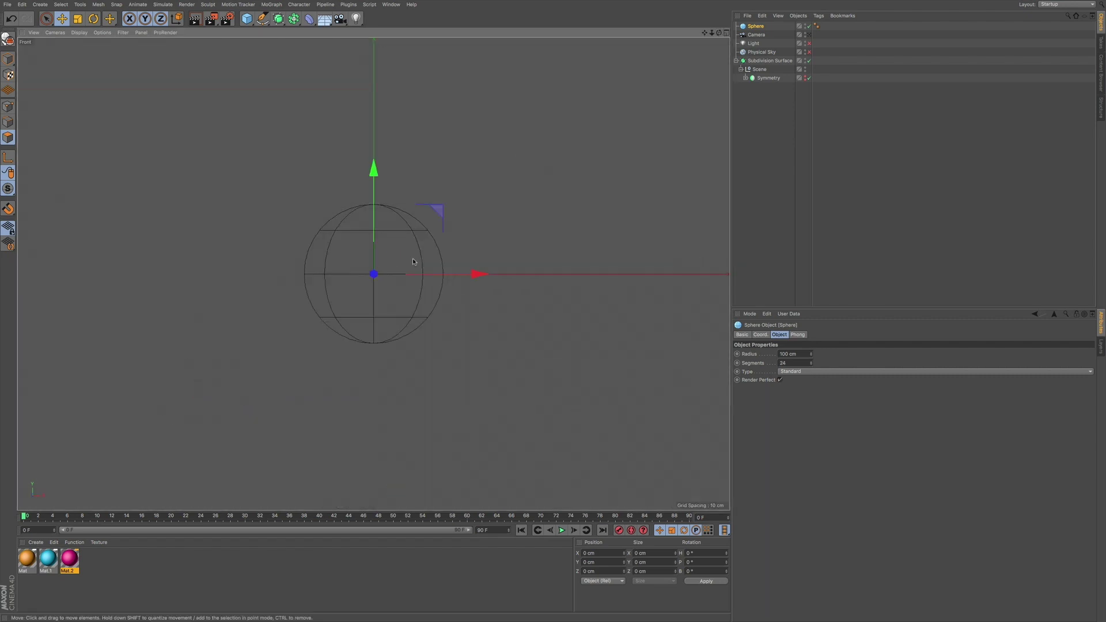
# Draw a closed, rounded Bezier spline with the Pen tool around the sphere's centre, inside its outline.
pyautogui.click(262, 19)
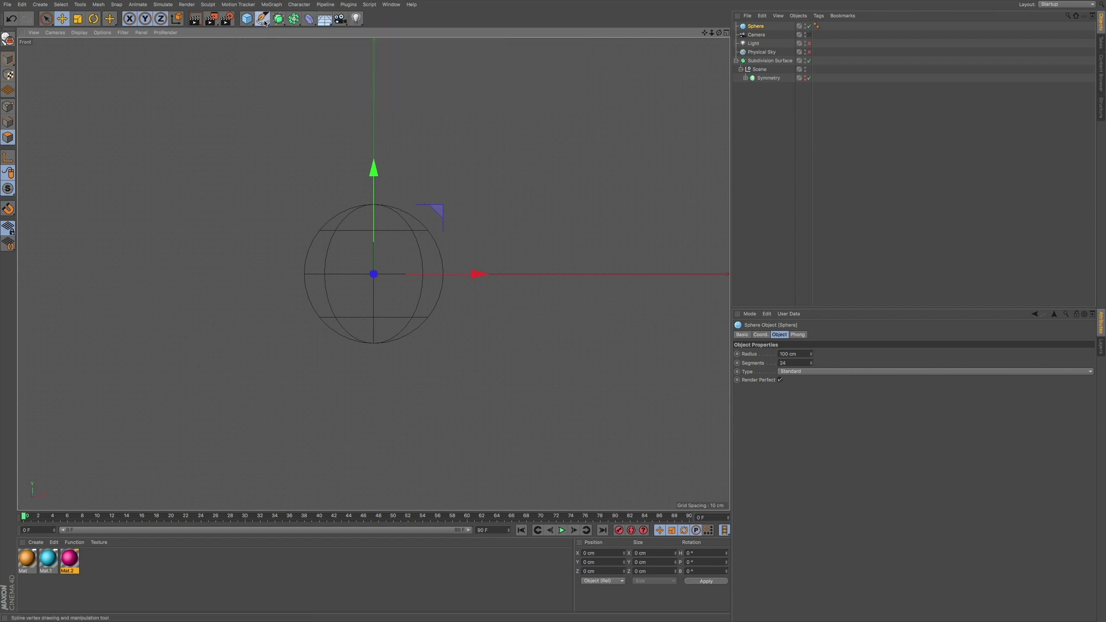
pyautogui.click(262, 19)
pyautogui.click(286, 31)
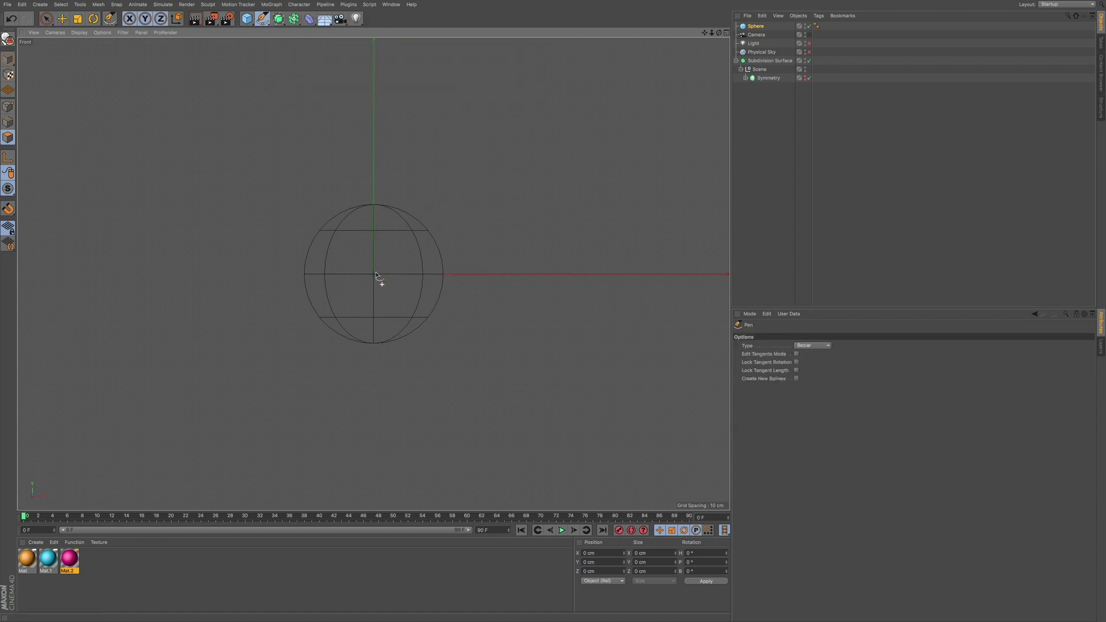
pyautogui.scroll(3, 357, 258)
pyautogui.scroll(3, 378, 254)
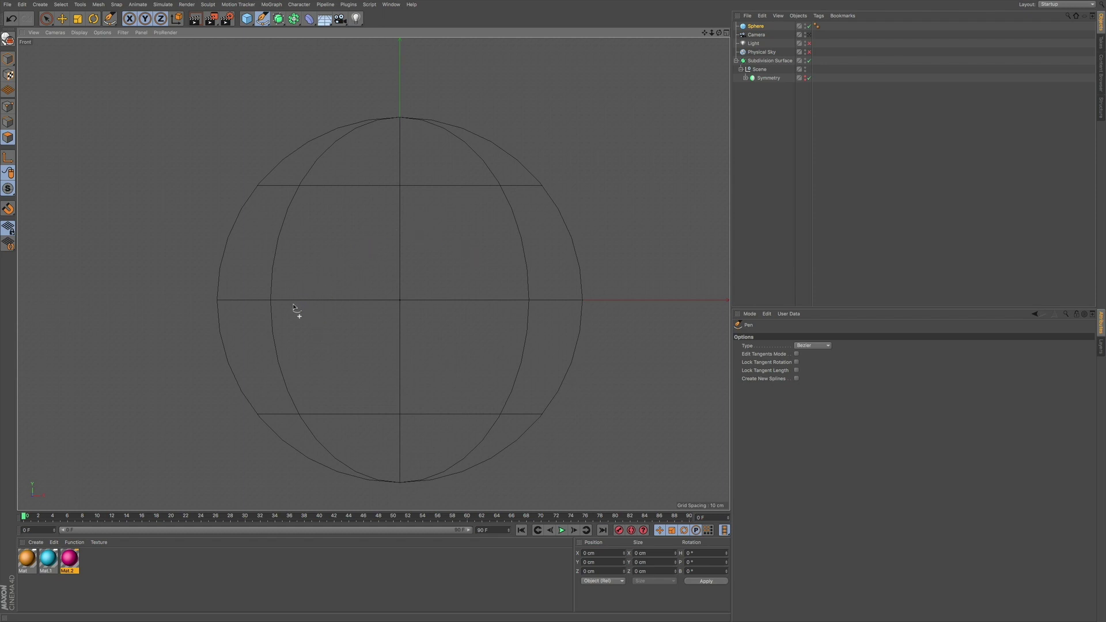
pyautogui.moveTo(297, 287); pyautogui.dragTo(303, 274)
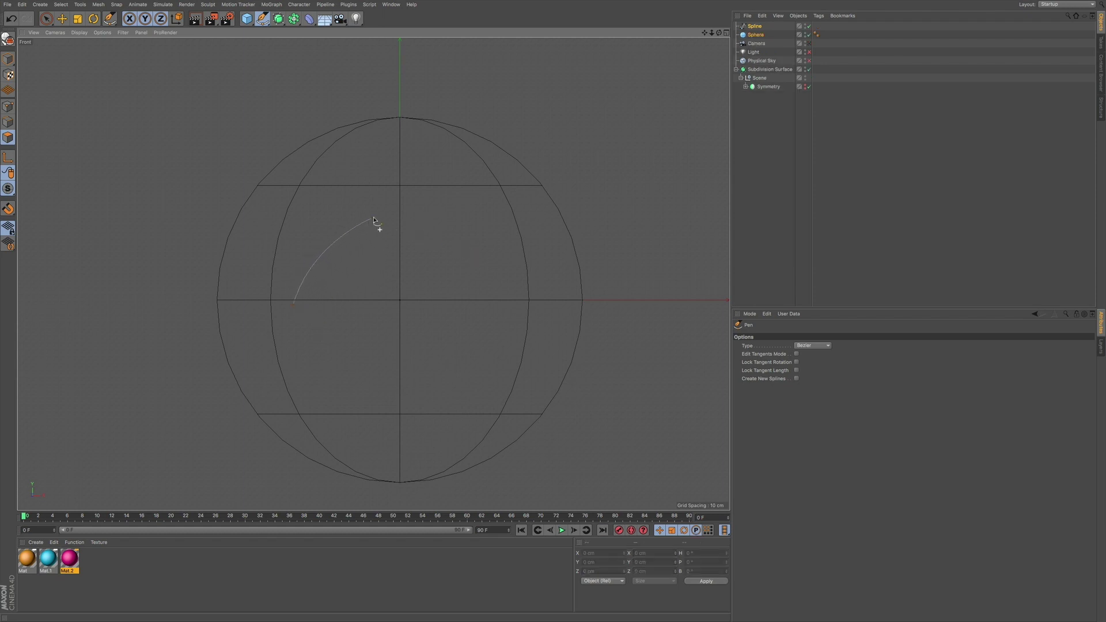
pyautogui.moveTo(403, 216); pyautogui.dragTo(451, 230)
pyautogui.moveTo(522, 279); pyautogui.dragTo(516, 315)
pyautogui.moveTo(424, 372); pyautogui.dragTo(325, 356)
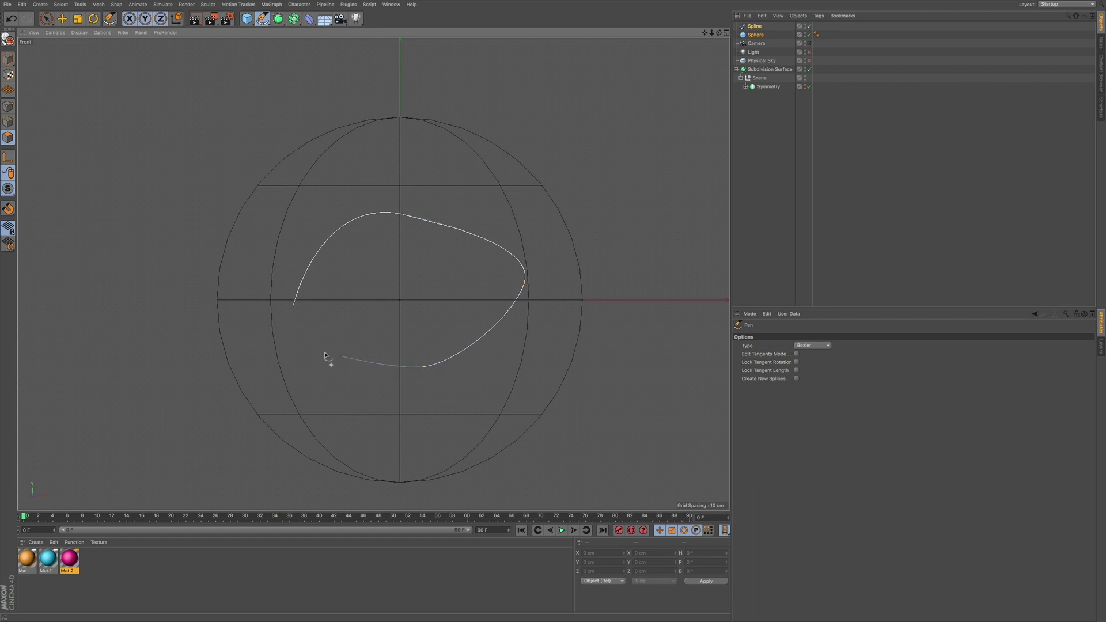
pyautogui.click(293, 306)
# Reshape the closed spline by pulling its right end outward and down and smoothing its lower edge.
pyautogui.moveTo(526, 282); pyautogui.dragTo(534, 283)
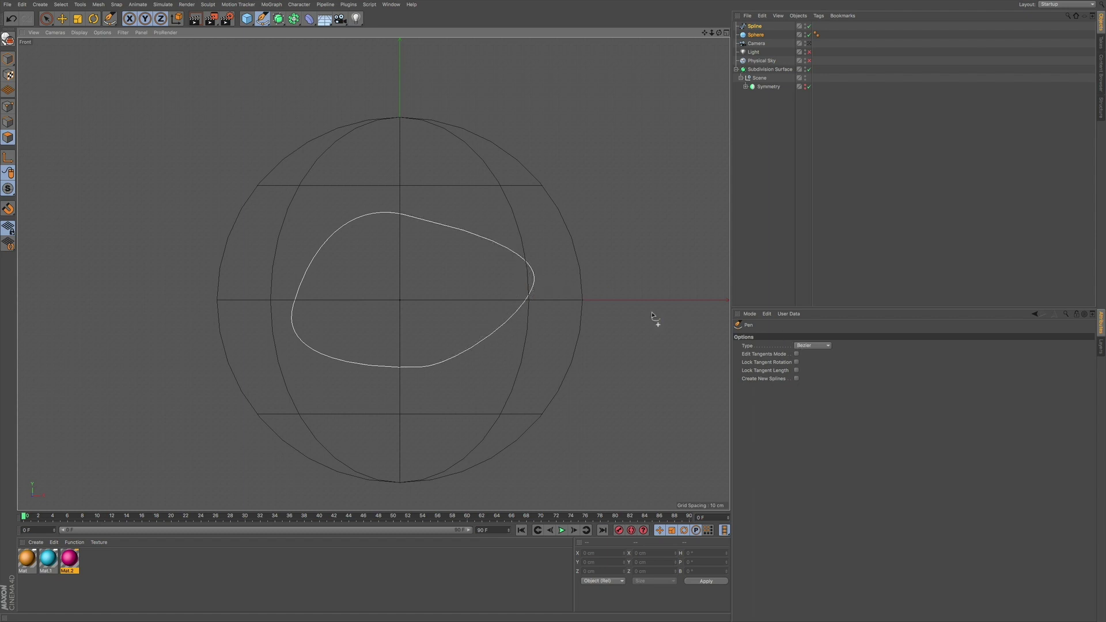
pyautogui.doubleClick(528, 293)
pyautogui.hotkey('ctrl', 'z')
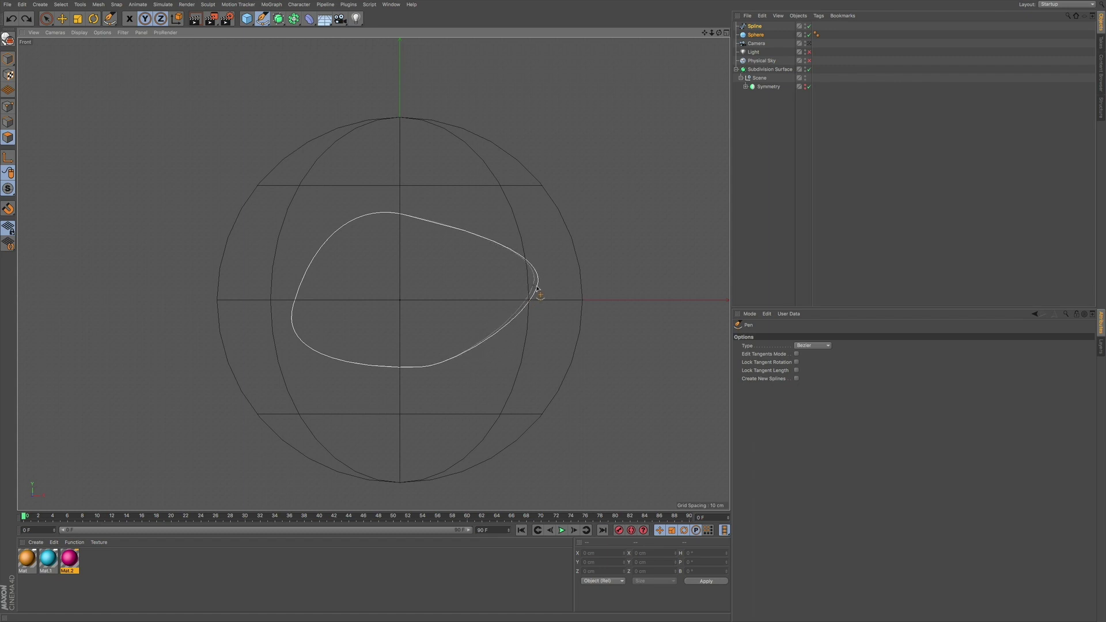
pyautogui.moveTo(536, 289); pyautogui.dragTo(531, 305)
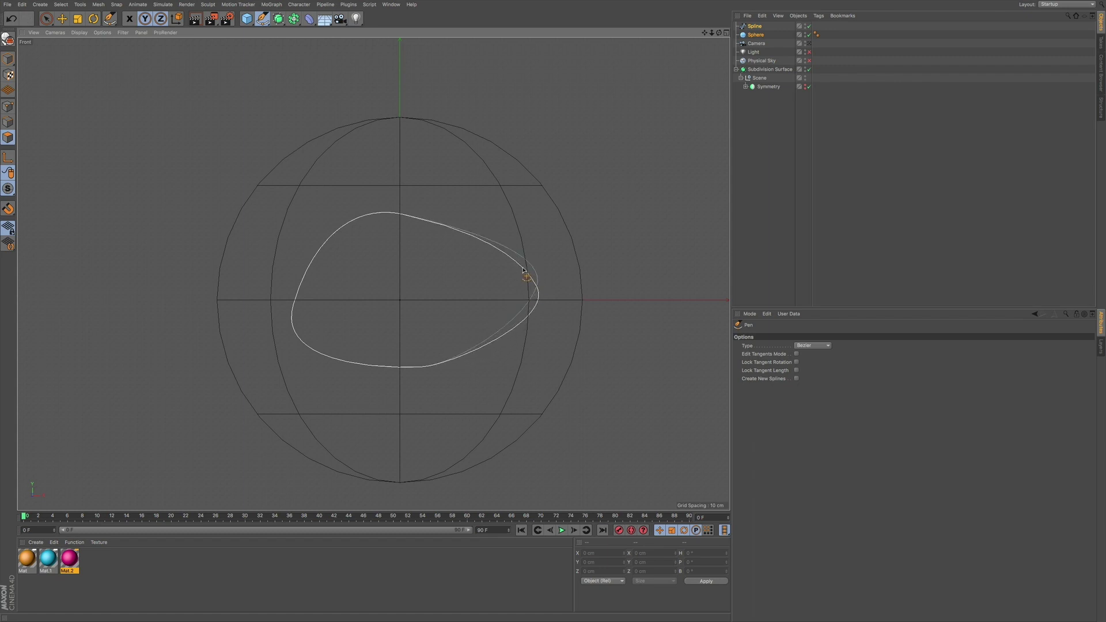
pyautogui.click(482, 361)
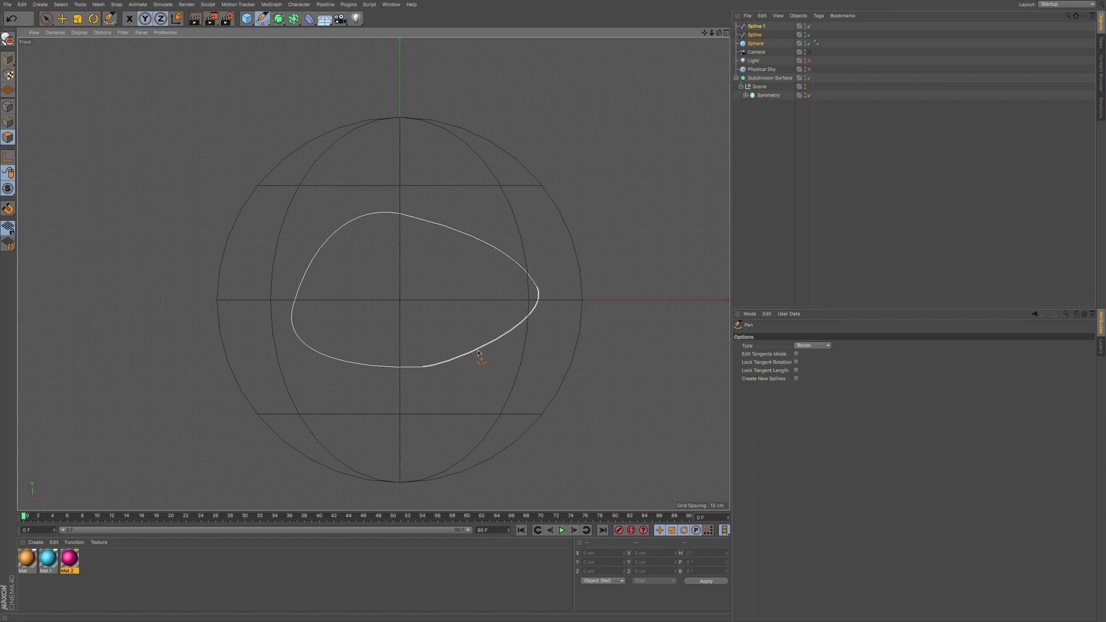
pyautogui.moveTo(478, 353)
pyautogui.mouseDown()
pyautogui.moveTo(486, 355)
pyautogui.moveTo(389, 368)
pyautogui.mouseUp()
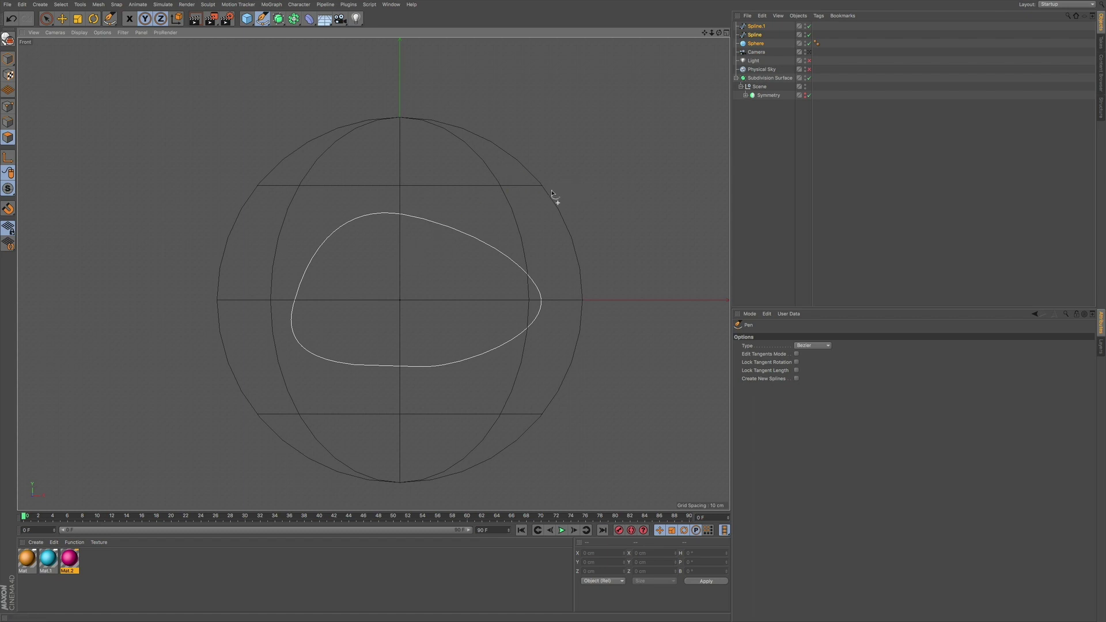
# Delete the stray extra spline Spline.1 and select the remaining closed spline.
pyautogui.press('F1')
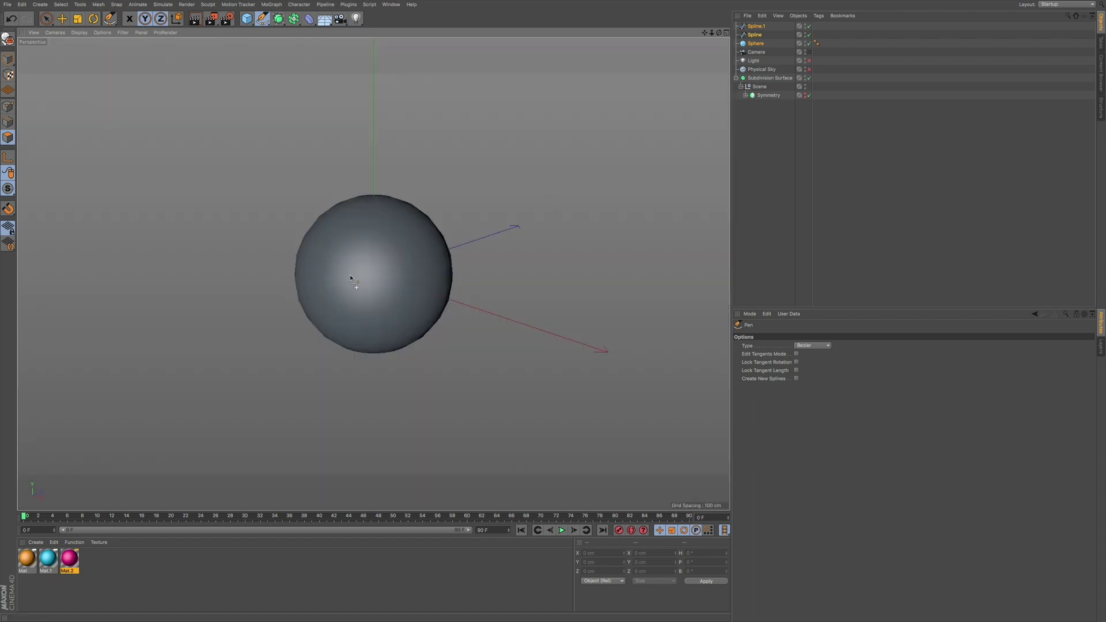
pyautogui.click(762, 27)
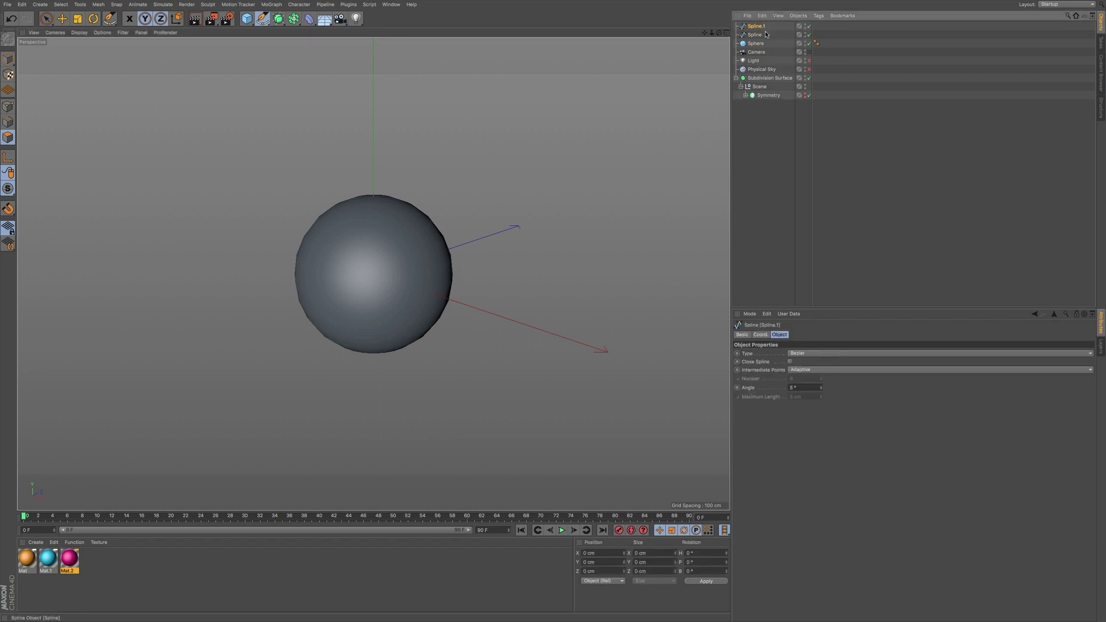
pyautogui.press('Delete')
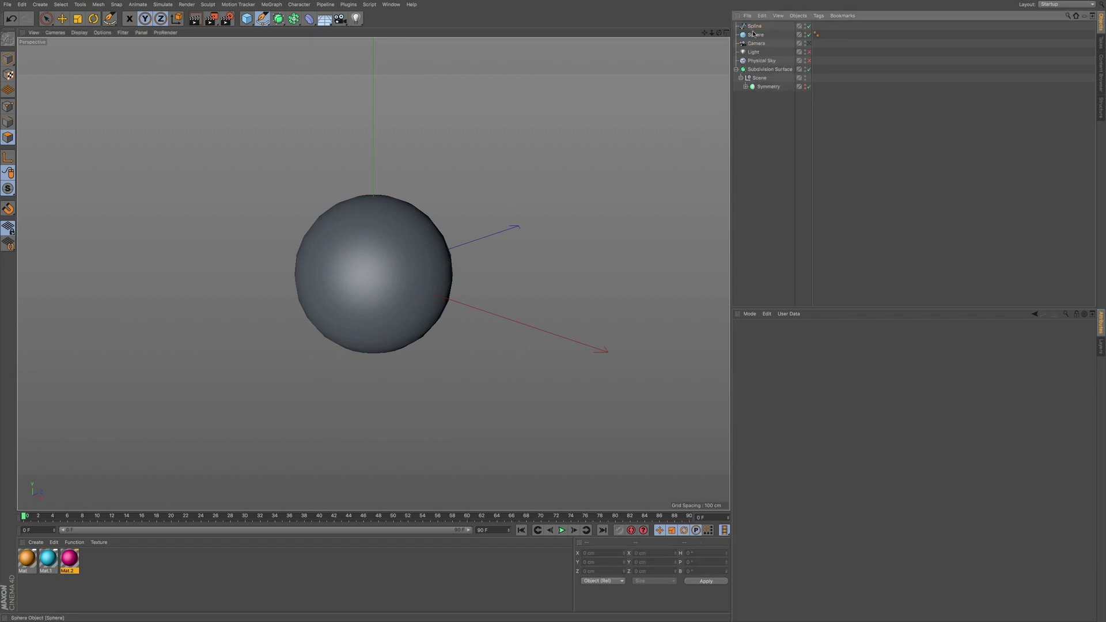
pyautogui.press('F5')
pyautogui.press('F4')
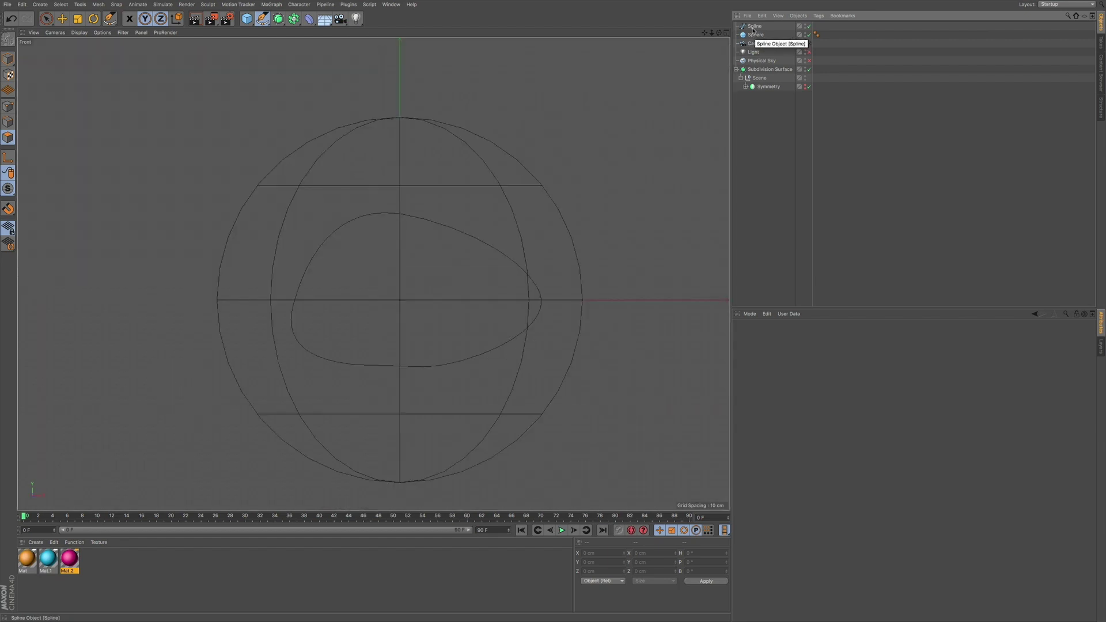
pyautogui.click(754, 27)
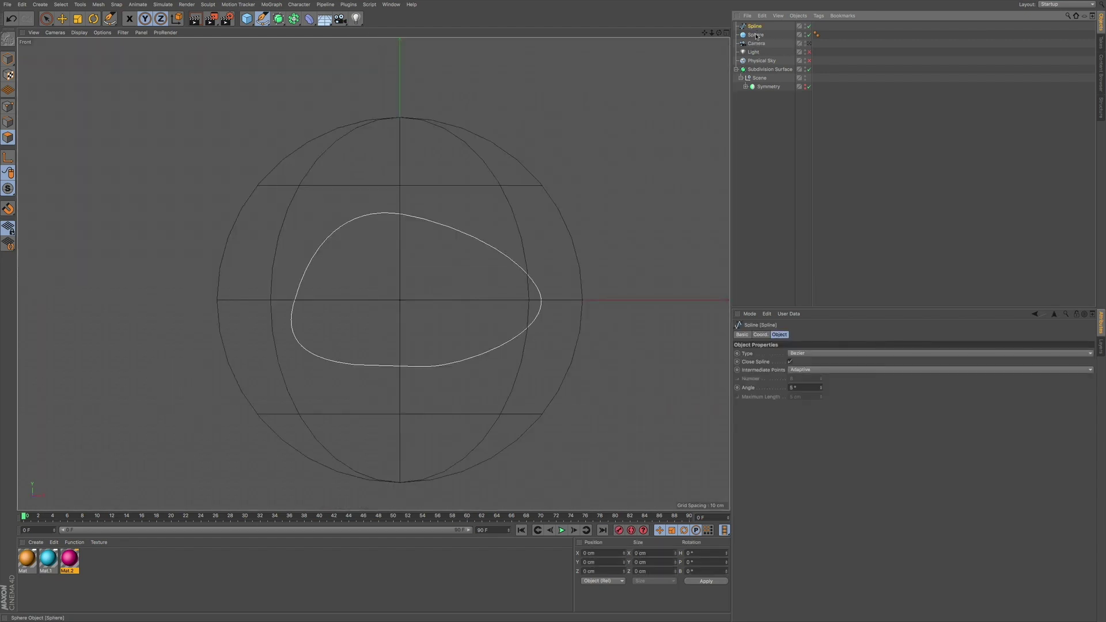
# Add a Surface deformer and make it a child of the closed spline.
pyautogui.press('F1')
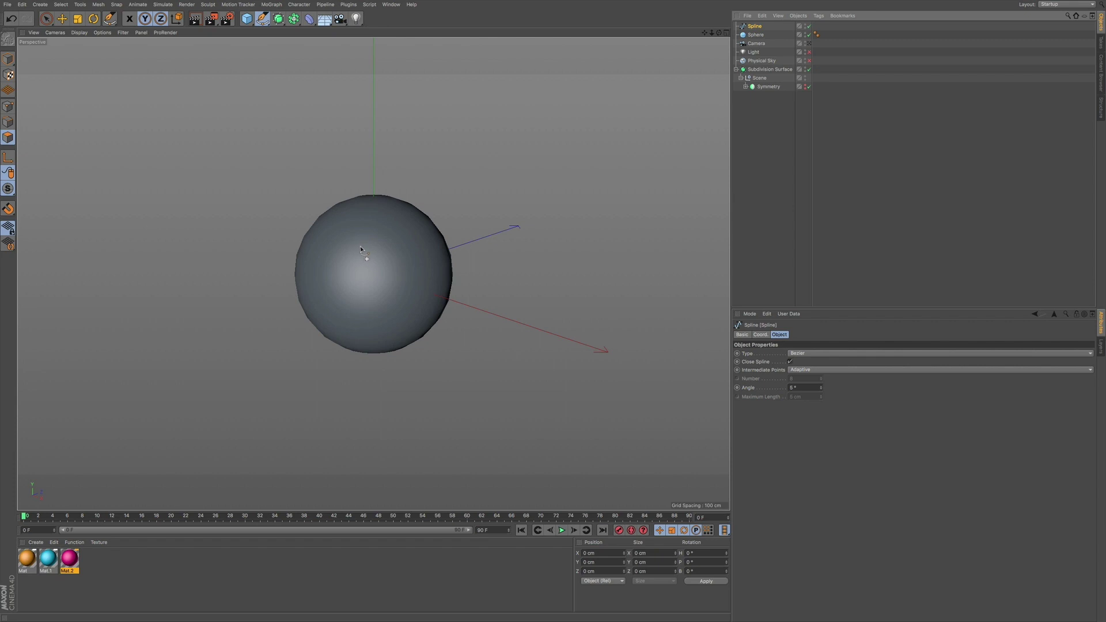
pyautogui.keyDown('alt'); pyautogui.moveTo(363, 249); pyautogui.dragTo(378, 248); pyautogui.keyUp('alt')
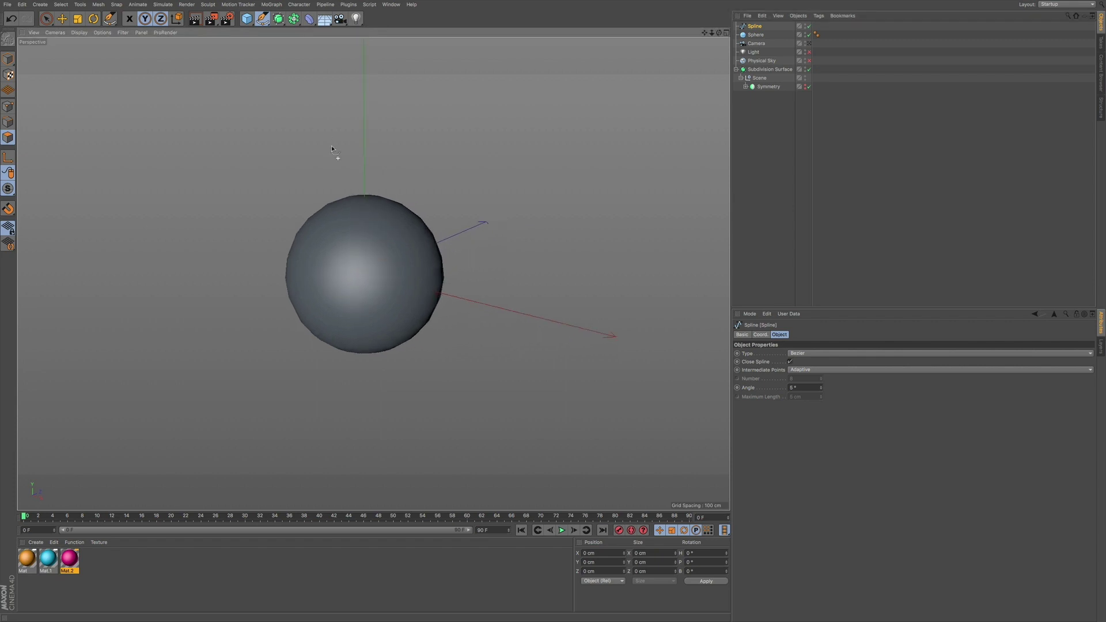
pyautogui.click(310, 21)
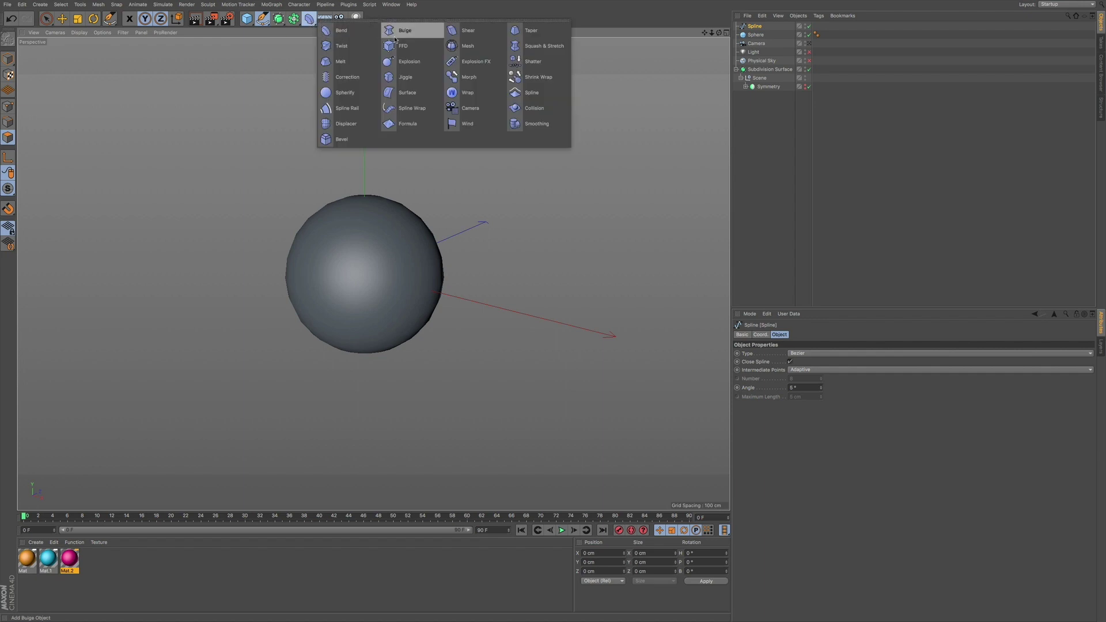
pyautogui.click(408, 93)
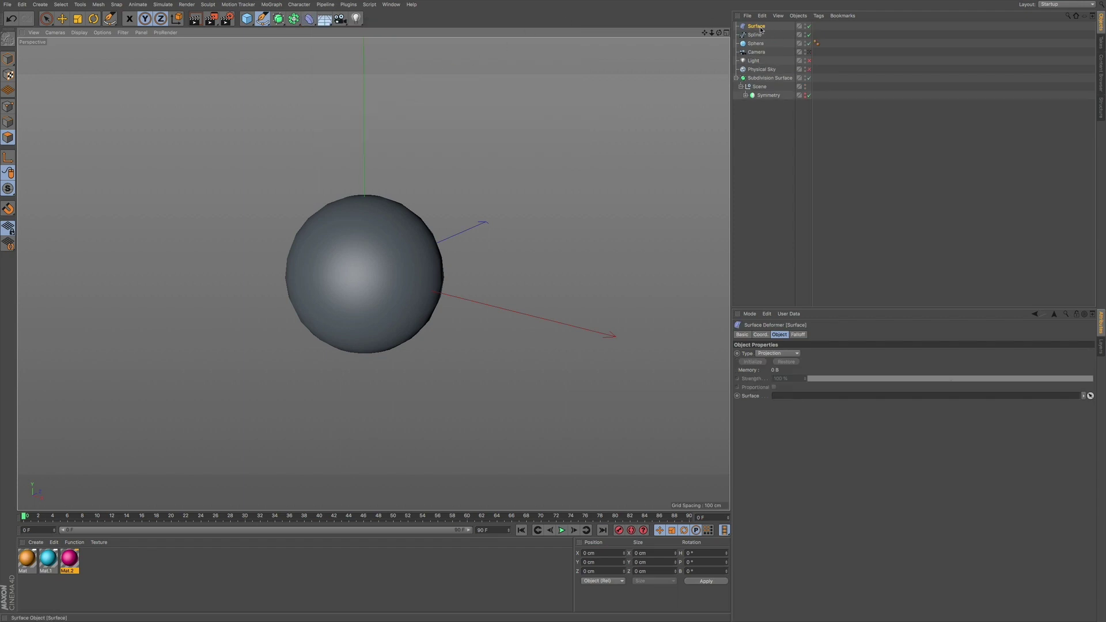
pyautogui.moveTo(758, 27); pyautogui.dragTo(757, 32)
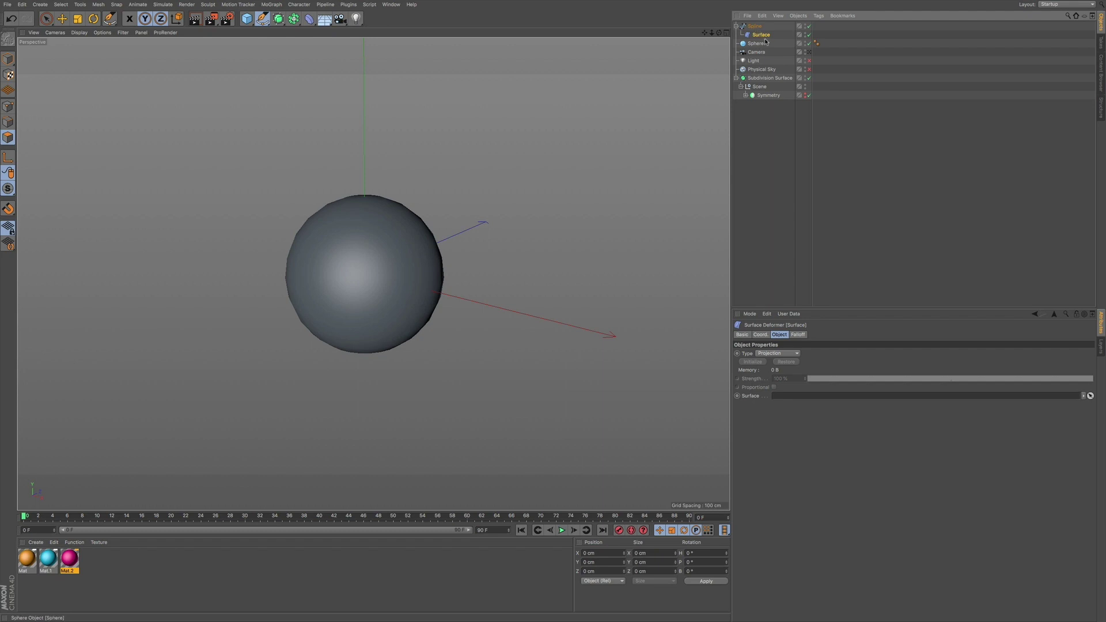
# Assign the sphere as the target surface of the Surface deformer.
pyautogui.click(757, 27)
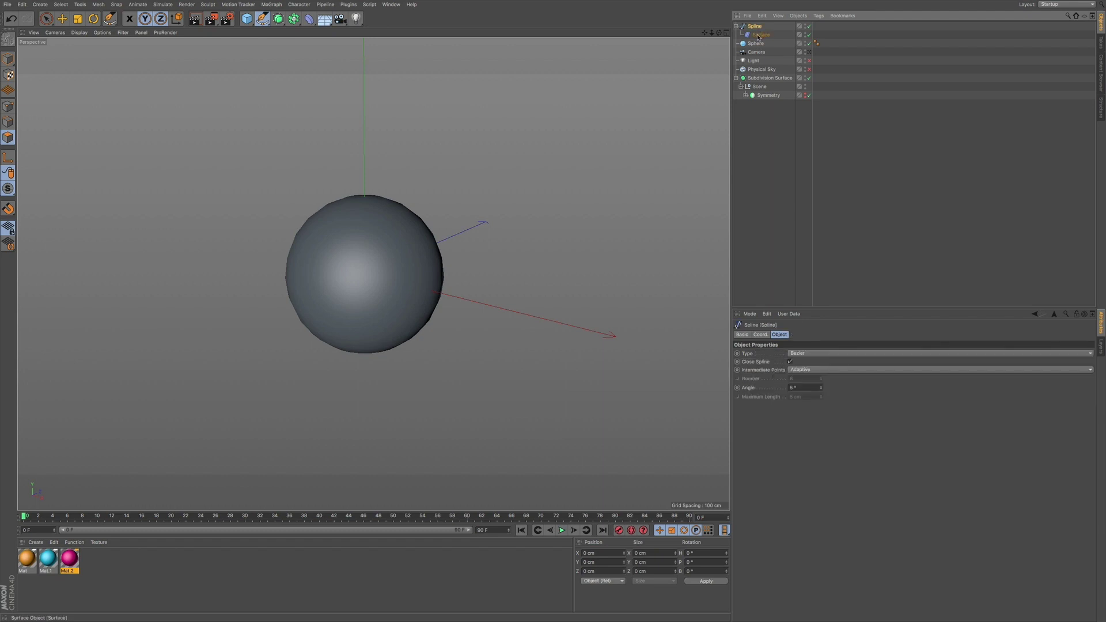
pyautogui.click(760, 35)
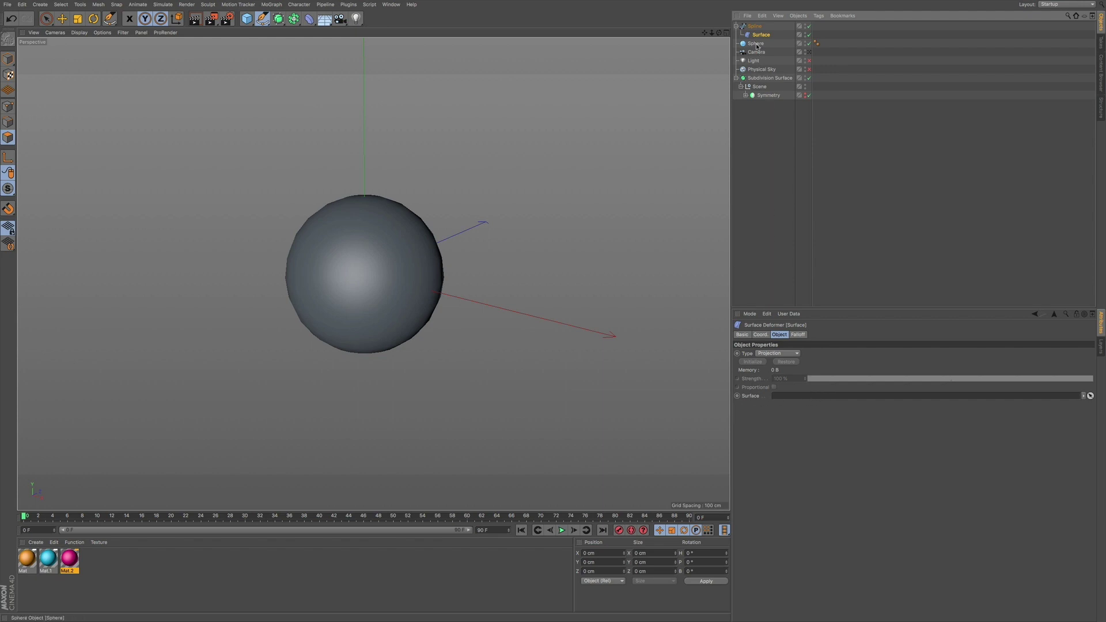
pyautogui.moveTo(756, 44); pyautogui.dragTo(785, 397)
# Enable X-Ray display for the sphere so the spline inside it can be seen.
pyautogui.click(760, 44)
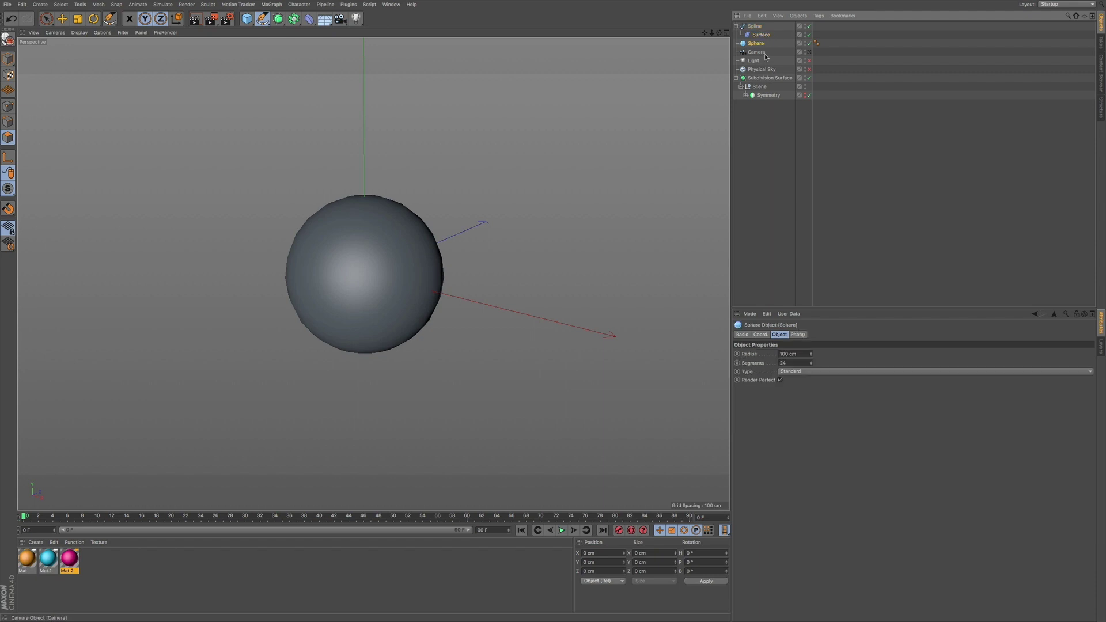
pyautogui.click(743, 335)
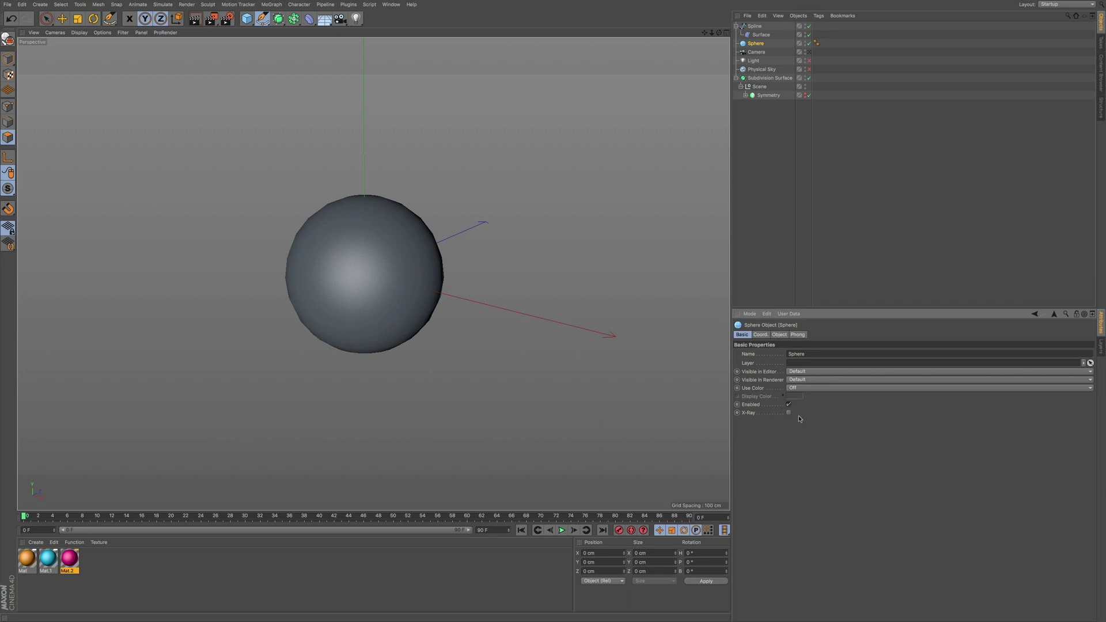
pyautogui.click(790, 413)
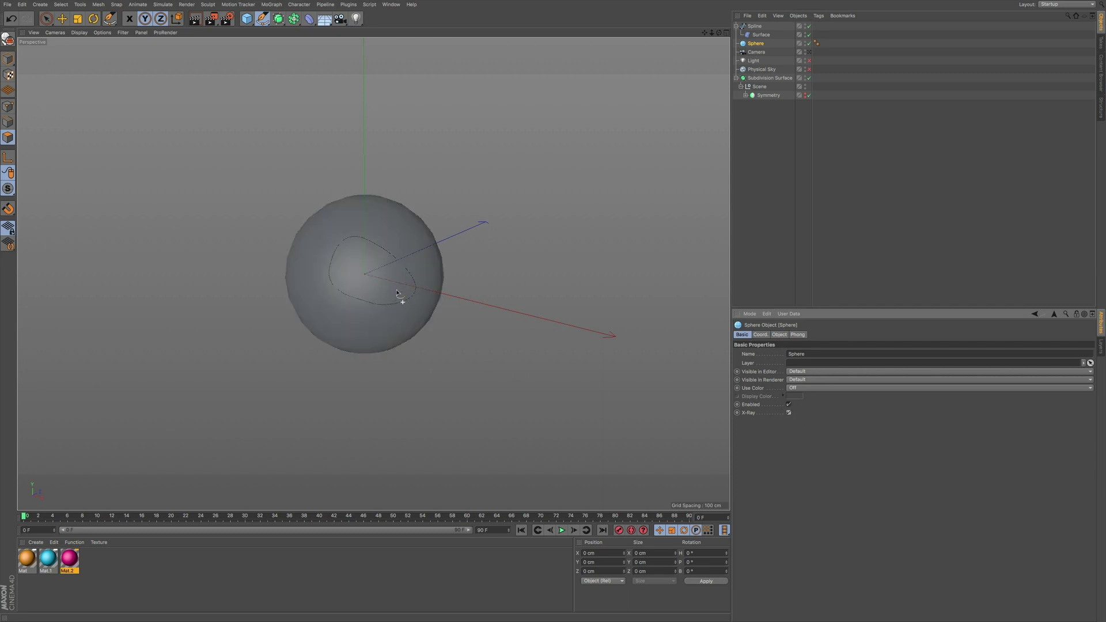
pyautogui.keyDown('alt'); pyautogui.moveTo(397, 295); pyautogui.dragTo(436, 241); pyautogui.keyUp('alt')
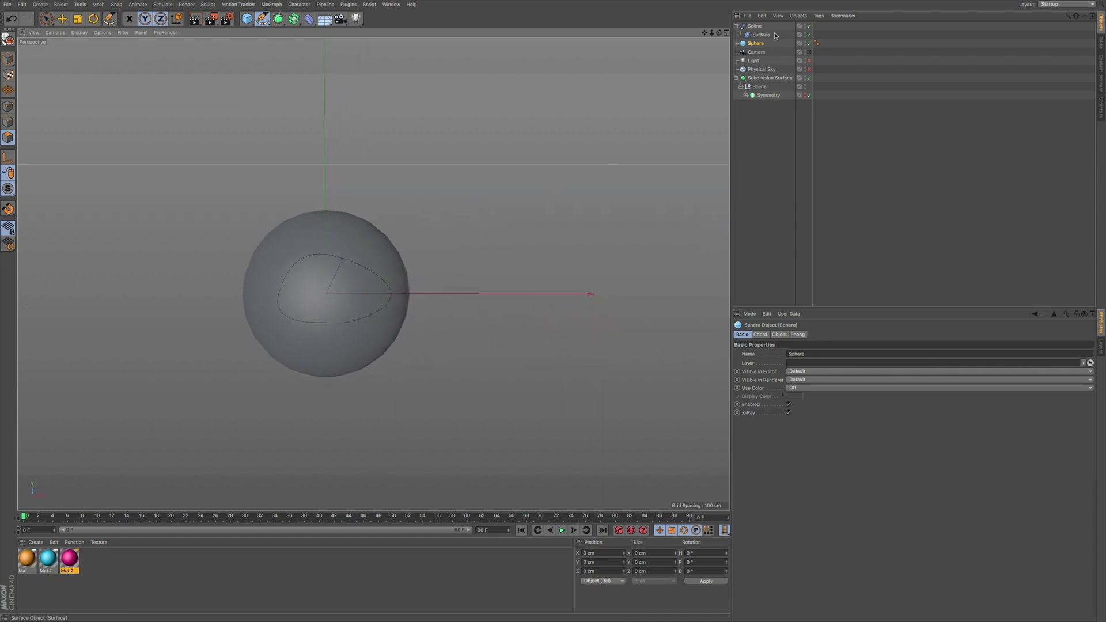
# Set the Surface deformer's type to Mapping (U,V) and its plane to XY.
pyautogui.click(756, 27)
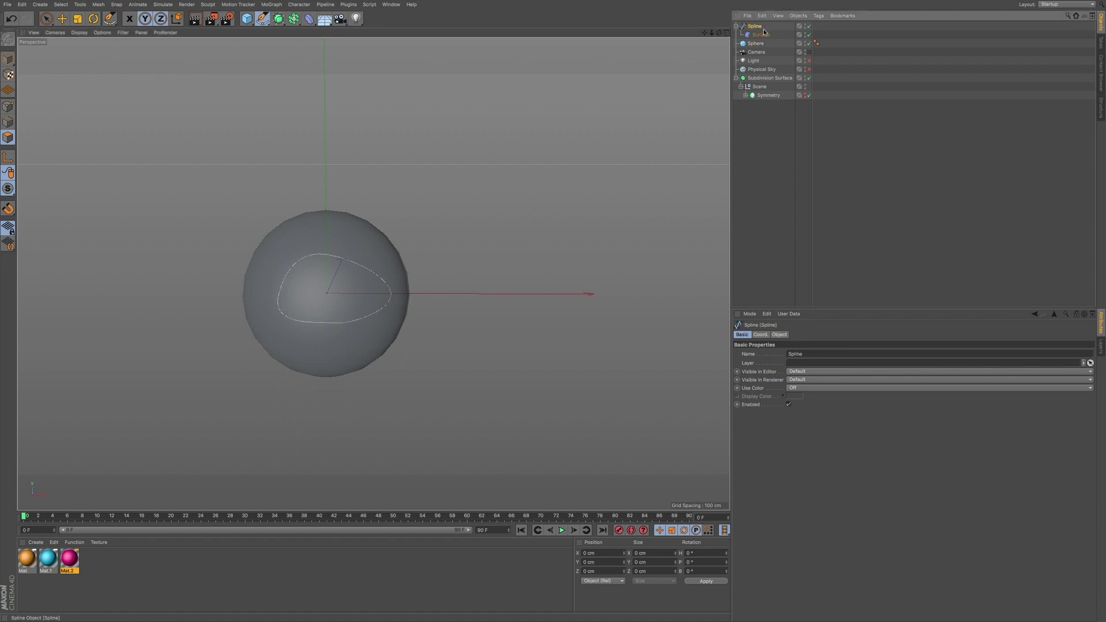
pyautogui.click(762, 35)
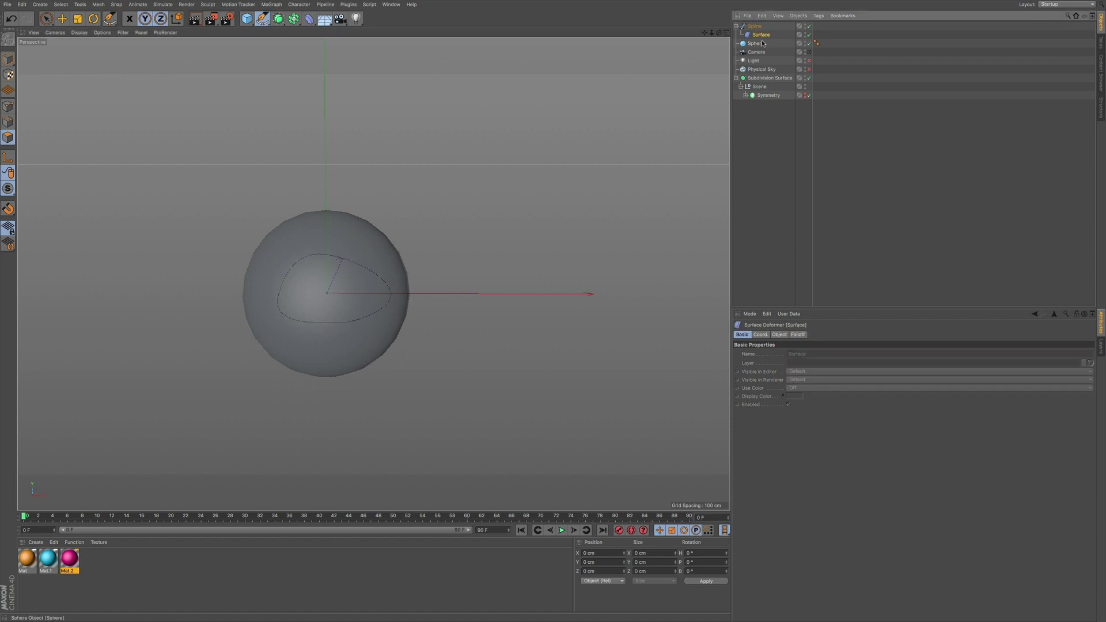
pyautogui.click(780, 335)
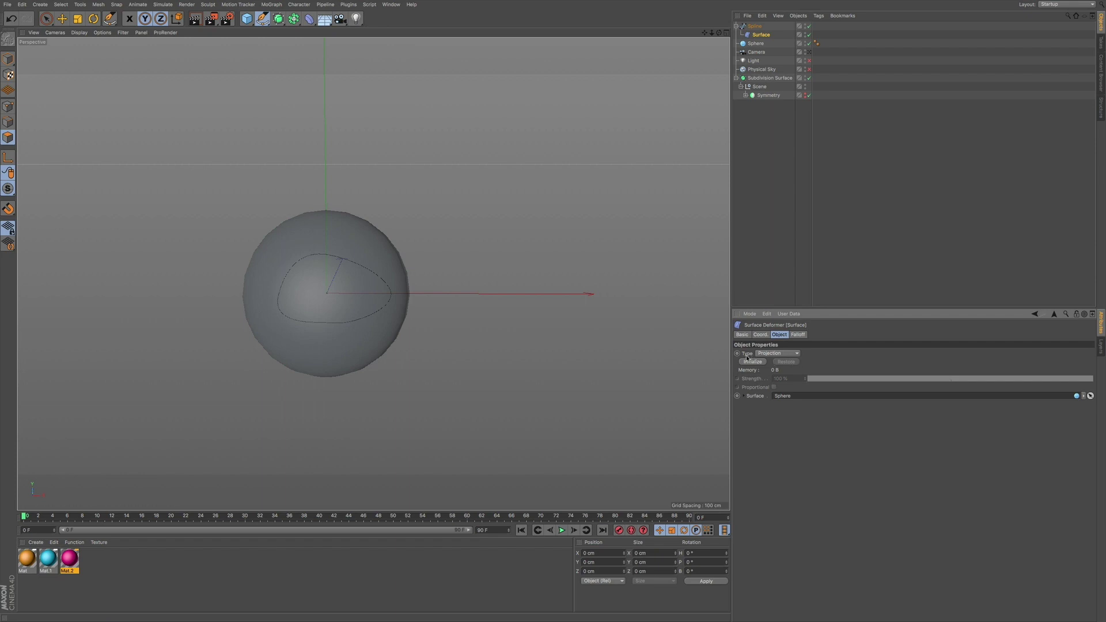
pyautogui.click(772, 354)
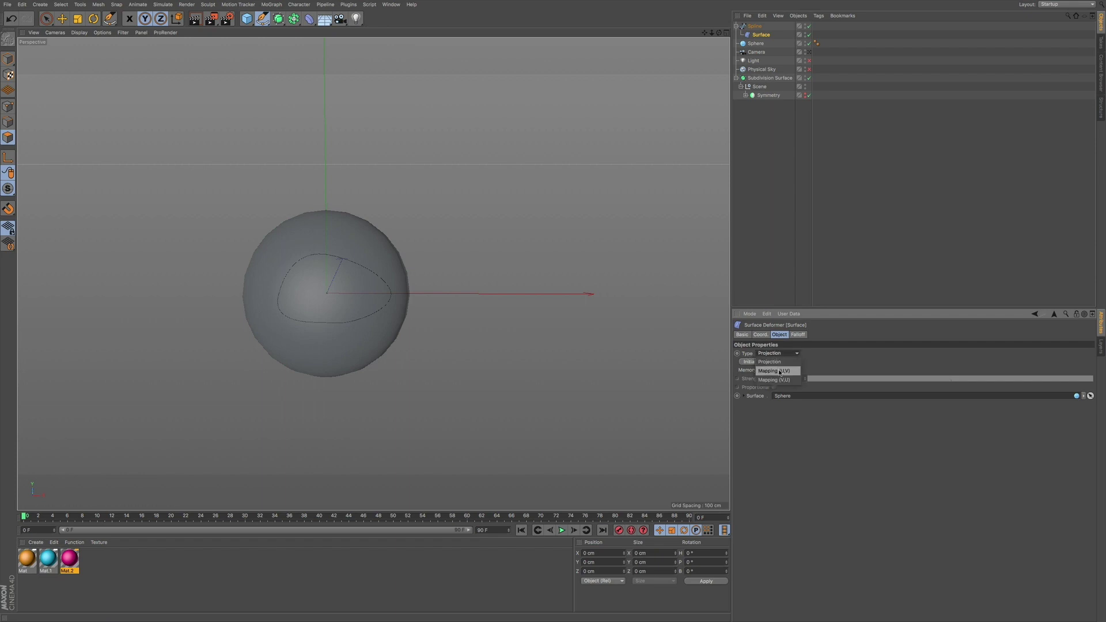
pyautogui.click(781, 370)
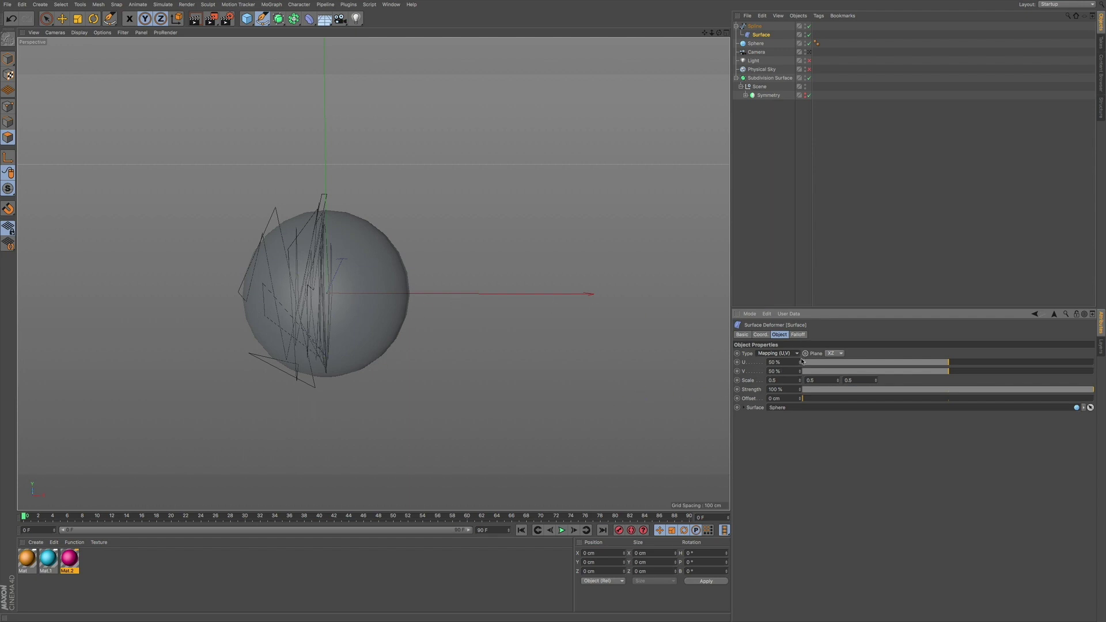
pyautogui.click(837, 355)
pyautogui.click(832, 362)
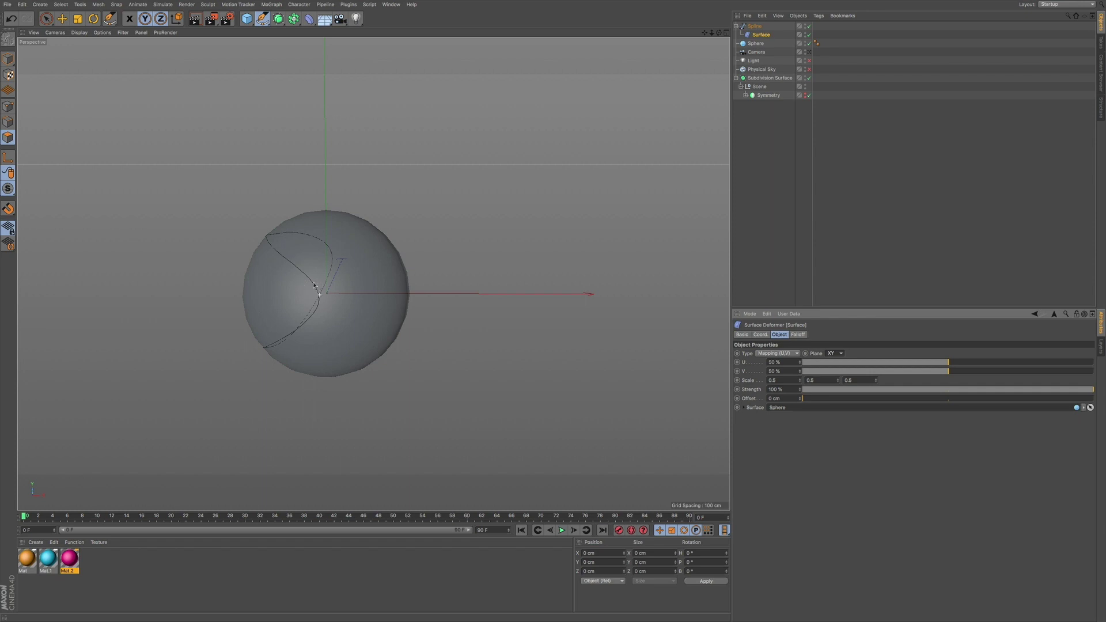
# Add a Circle spline and set its radius to 10 cm.
pyautogui.keyDown('alt'); pyautogui.moveTo(309, 280); pyautogui.dragTo(414, 275); pyautogui.keyUp('alt')
pyautogui.keyDown('alt'); pyautogui.moveTo(271, 306); pyautogui.dragTo(321, 306); pyautogui.keyUp('alt')
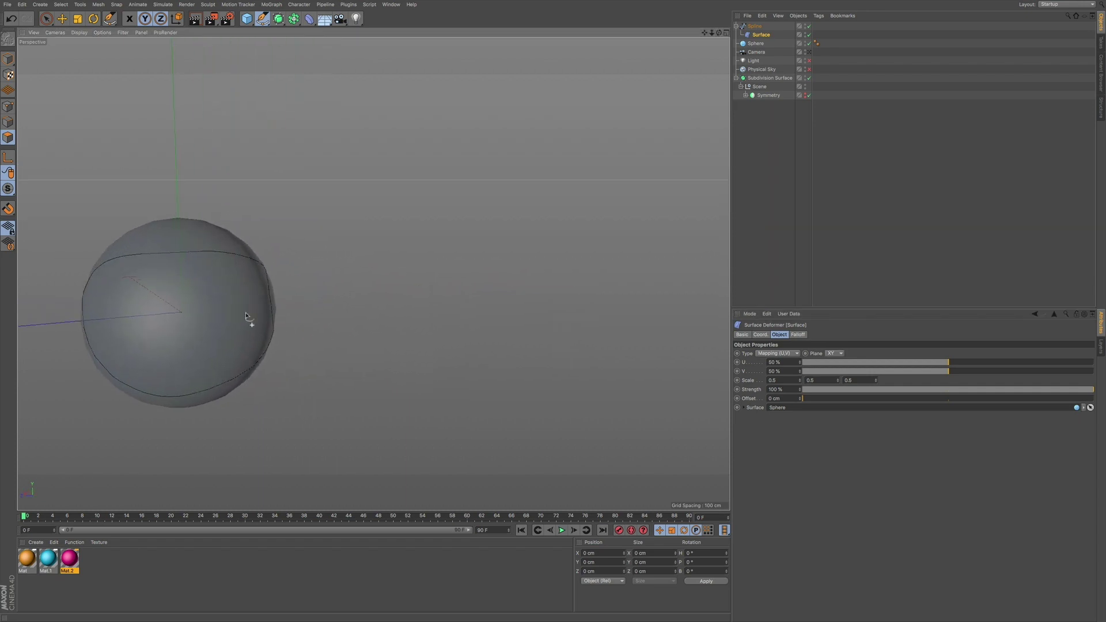
pyautogui.keyDown('alt'); pyautogui.moveTo(228, 320); pyautogui.dragTo(324, 326); pyautogui.keyUp('alt')
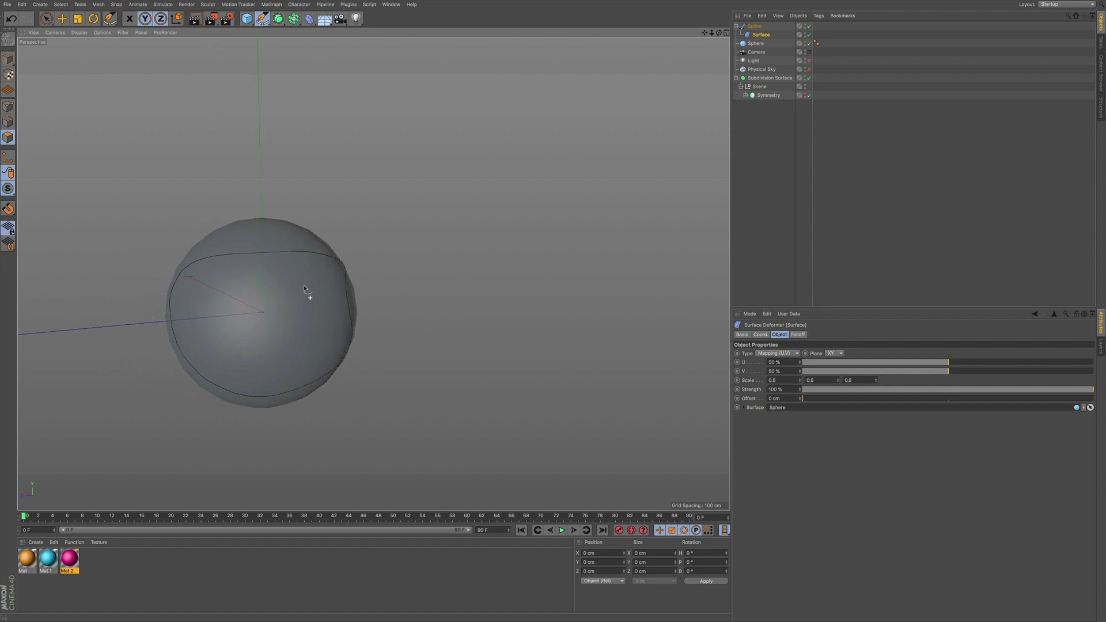
pyautogui.keyDown('alt'); pyautogui.moveTo(288, 322); pyautogui.dragTo(235, 321); pyautogui.keyUp('alt')
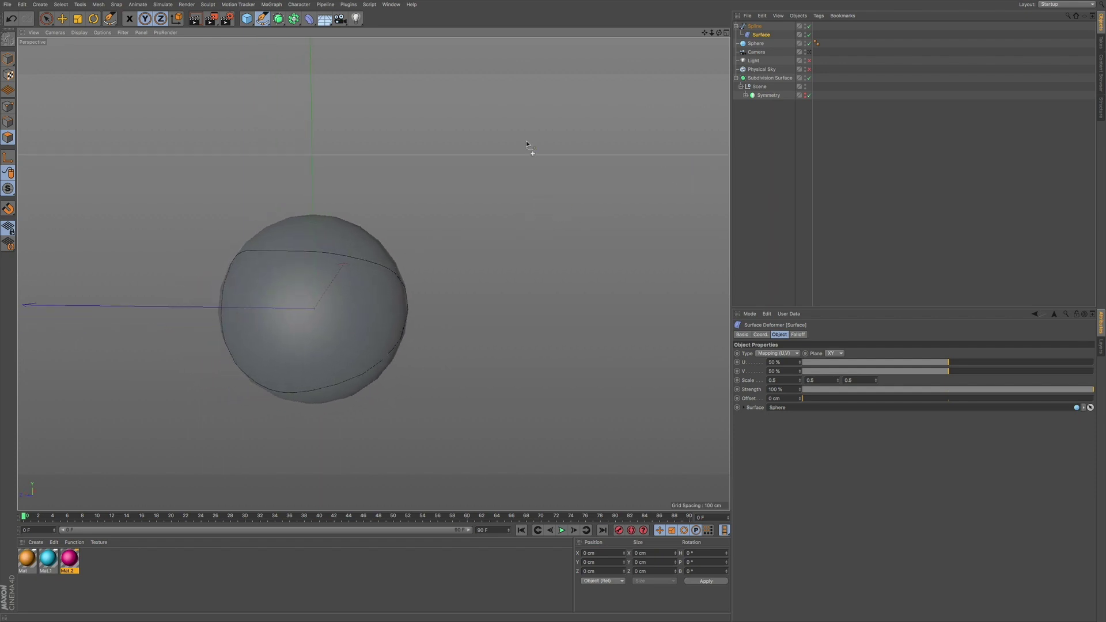
pyautogui.click(262, 18)
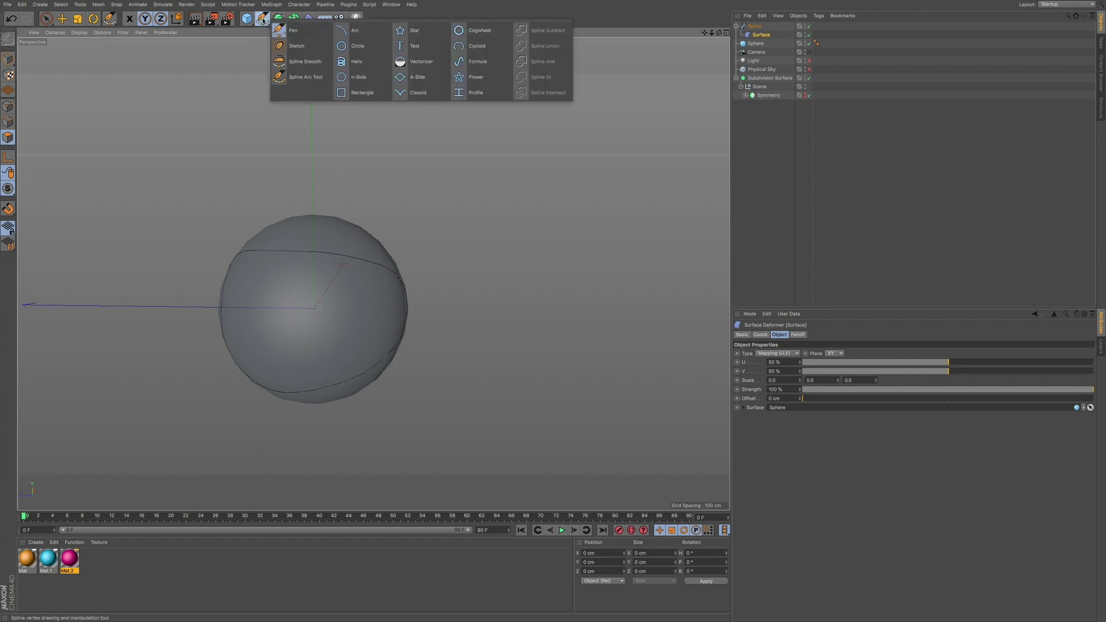
pyautogui.click(361, 49)
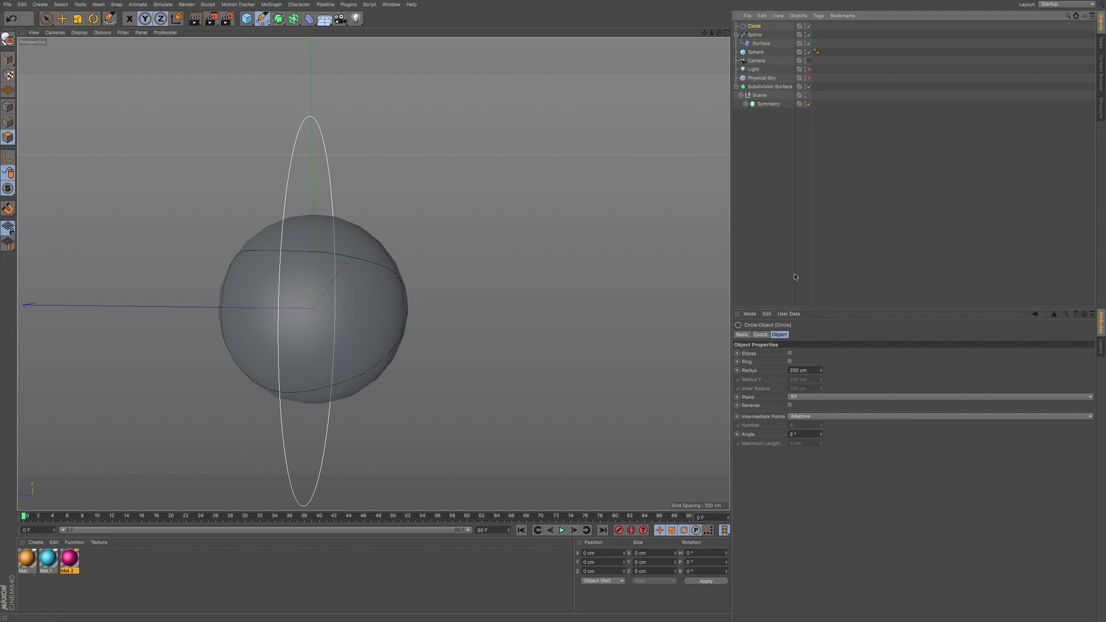
pyautogui.click(804, 370)
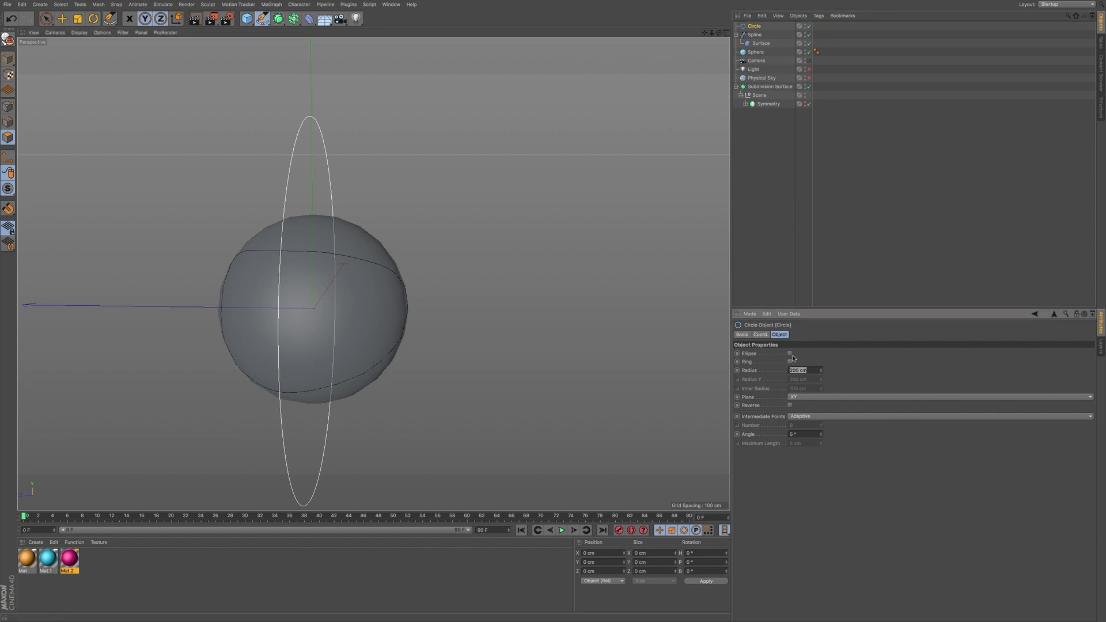
pyautogui.write('1')
pyautogui.press('Return')
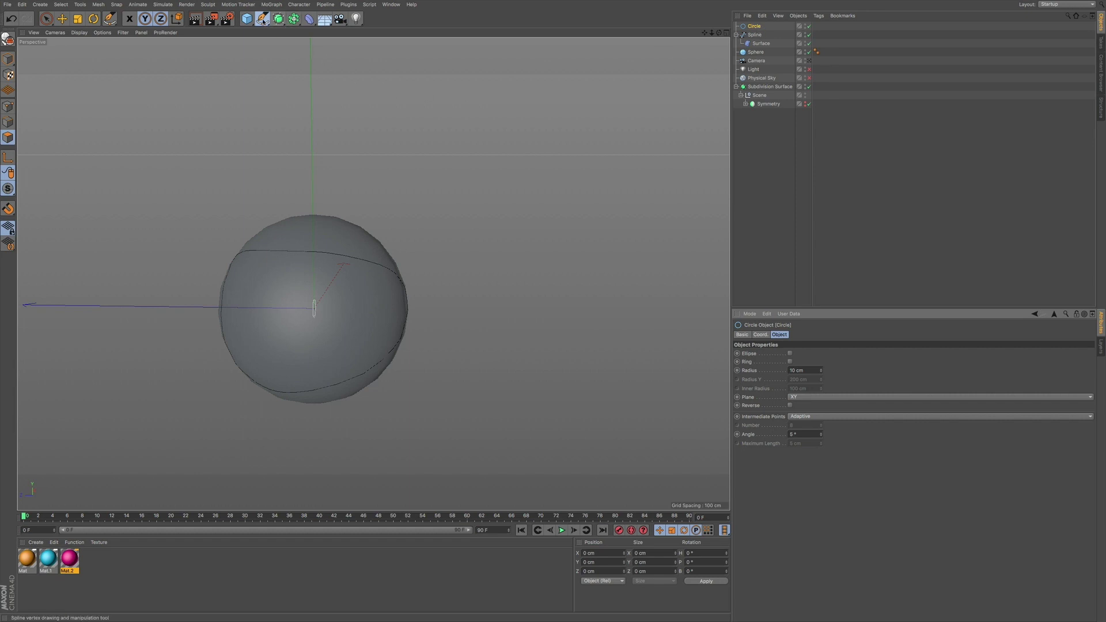
# Add a Sweep object and make the circle and the closed spline its children, with the circle as the profile.
pyautogui.click(279, 19)
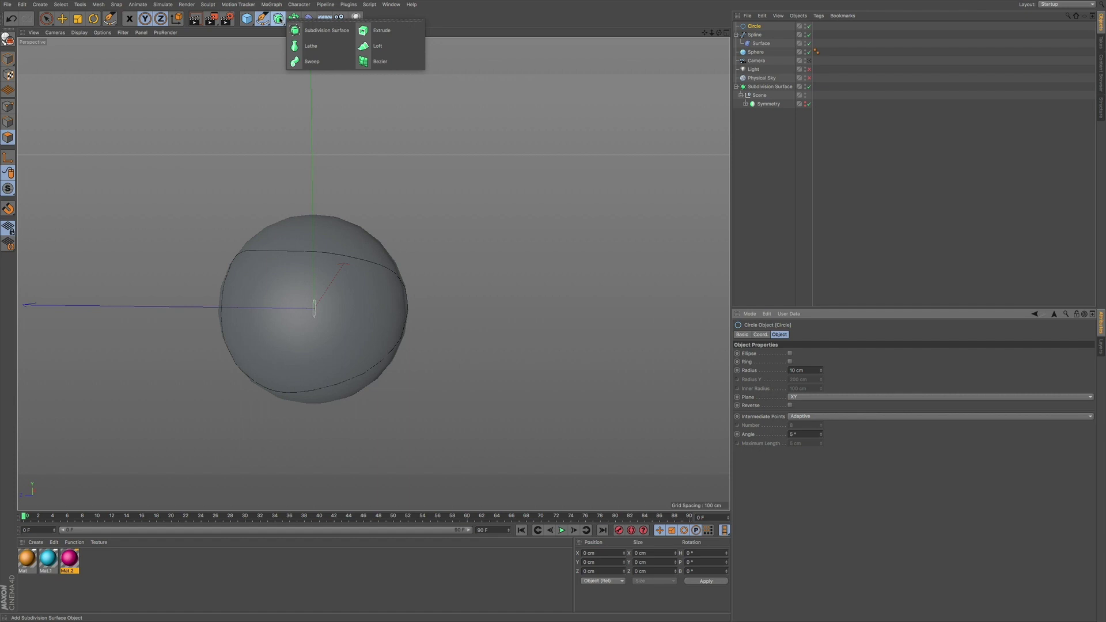
pyautogui.click(314, 60)
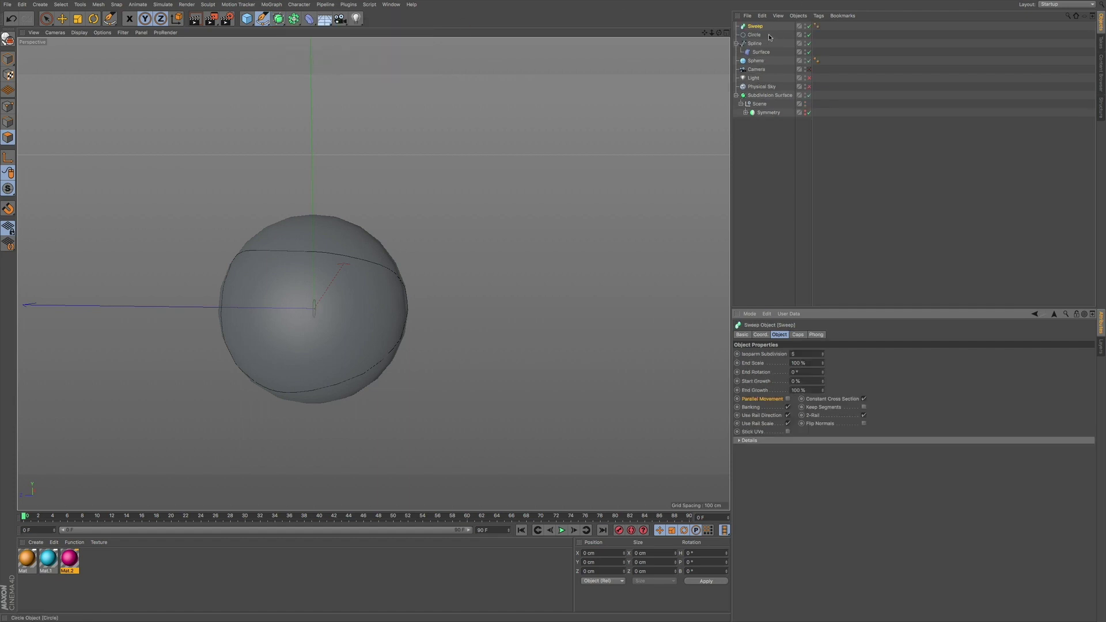
pyautogui.moveTo(769, 43); pyautogui.dragTo(755, 26)
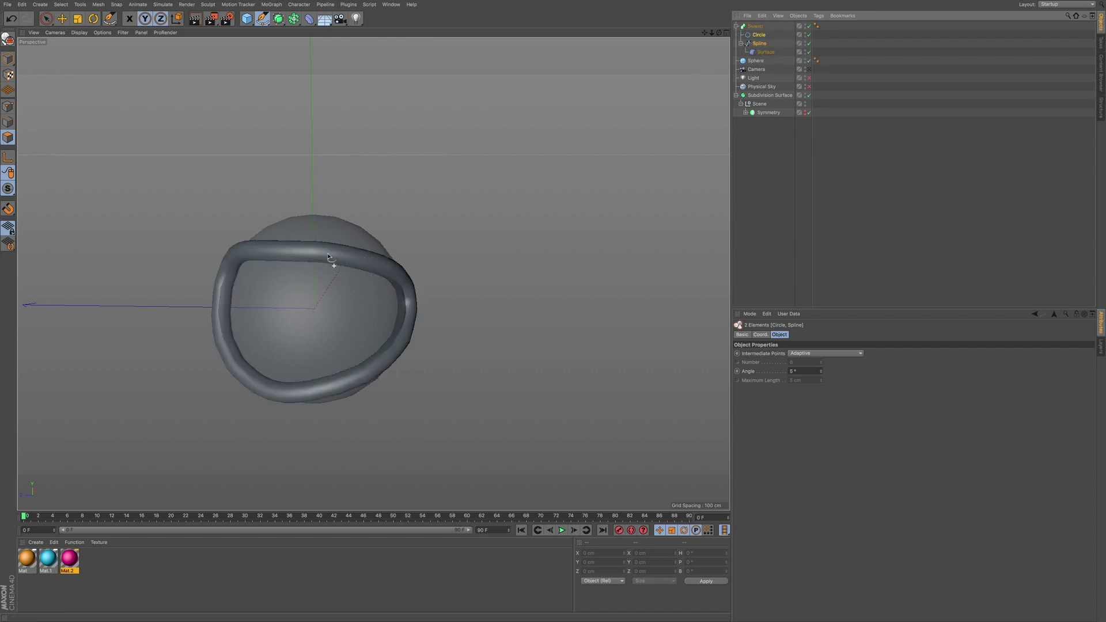
# Set the radius of the sweep's circle profile to 8 cm.
pyautogui.click(760, 35)
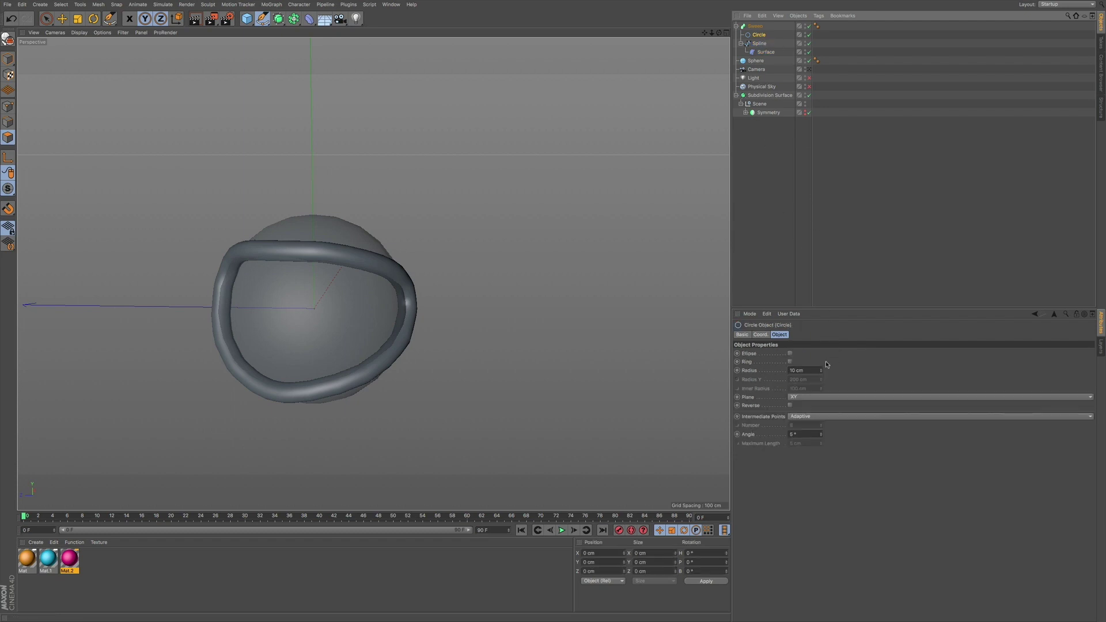
pyautogui.click(821, 372)
pyautogui.click(821, 373)
pyautogui.click(821, 372)
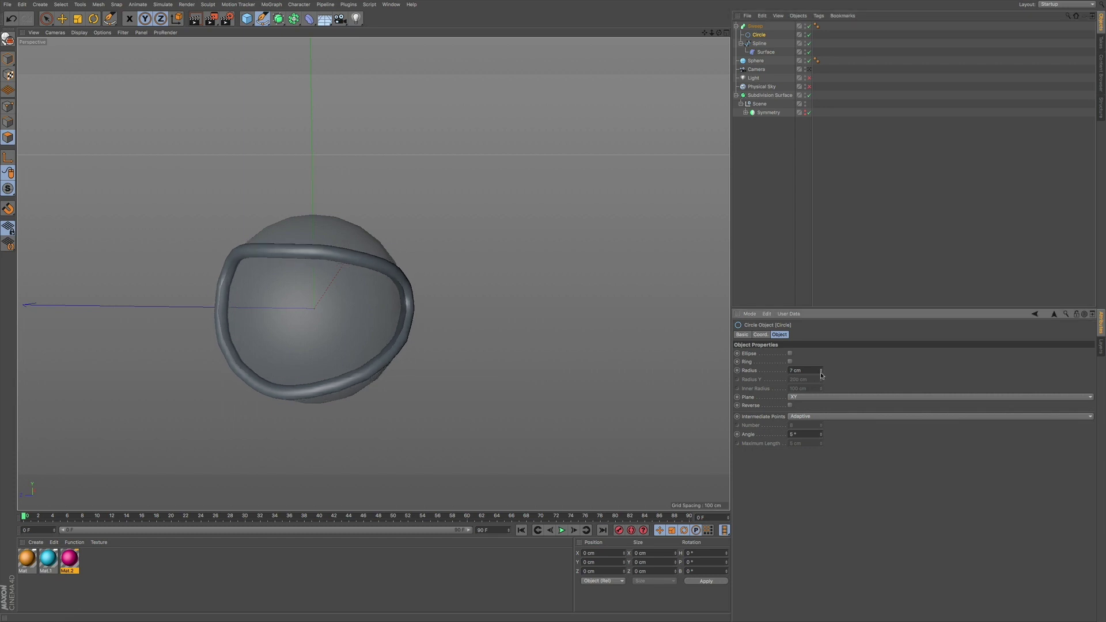
pyautogui.click(821, 373)
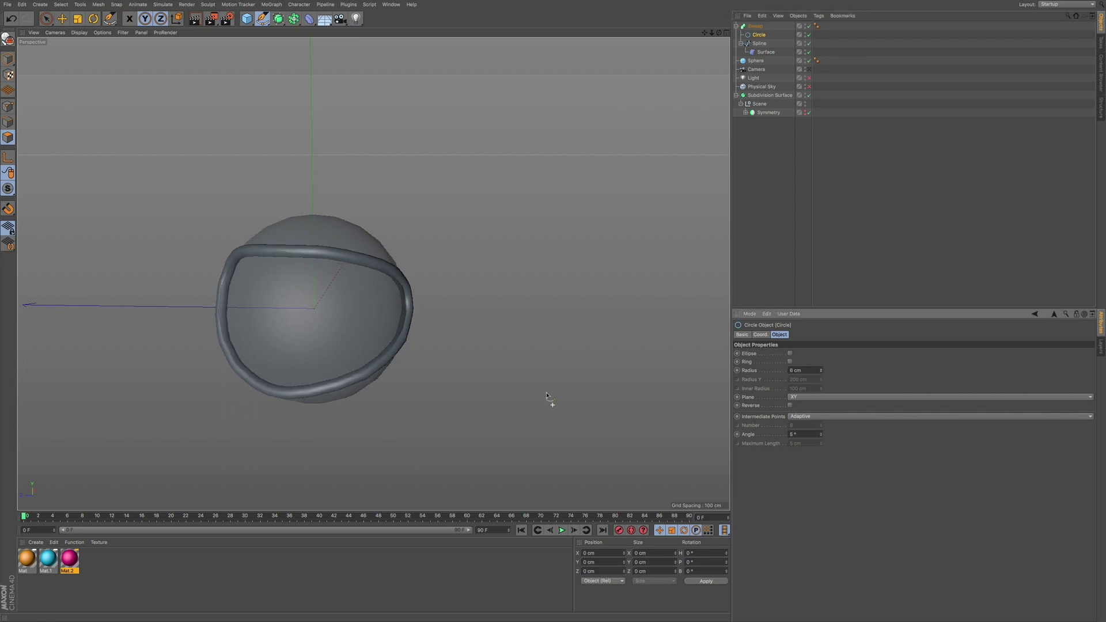
pyautogui.click(822, 369)
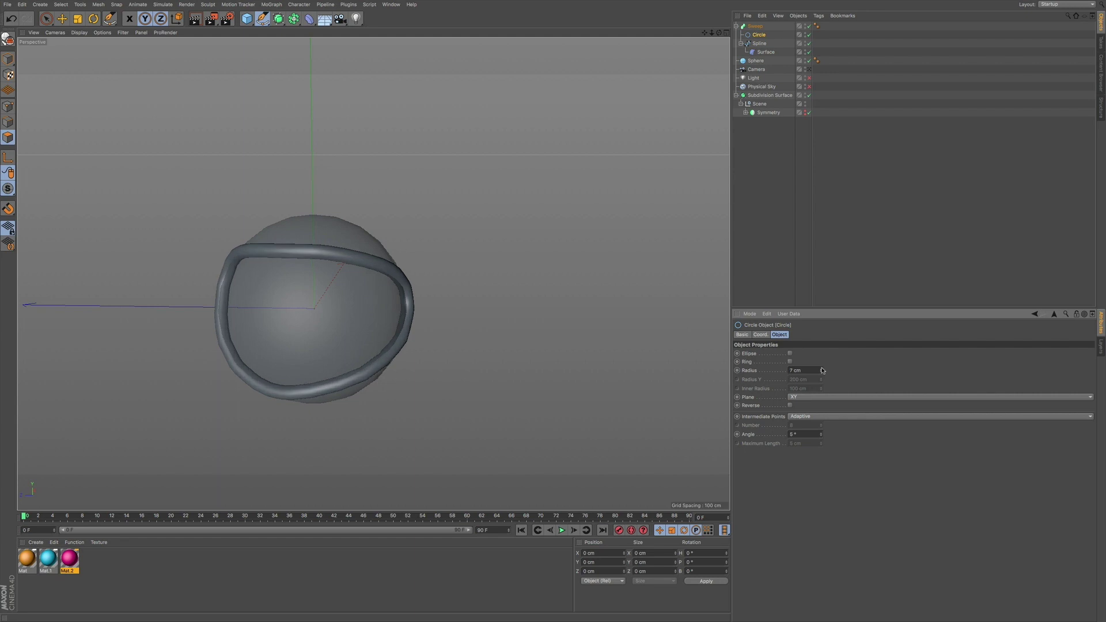
pyautogui.click(821, 369)
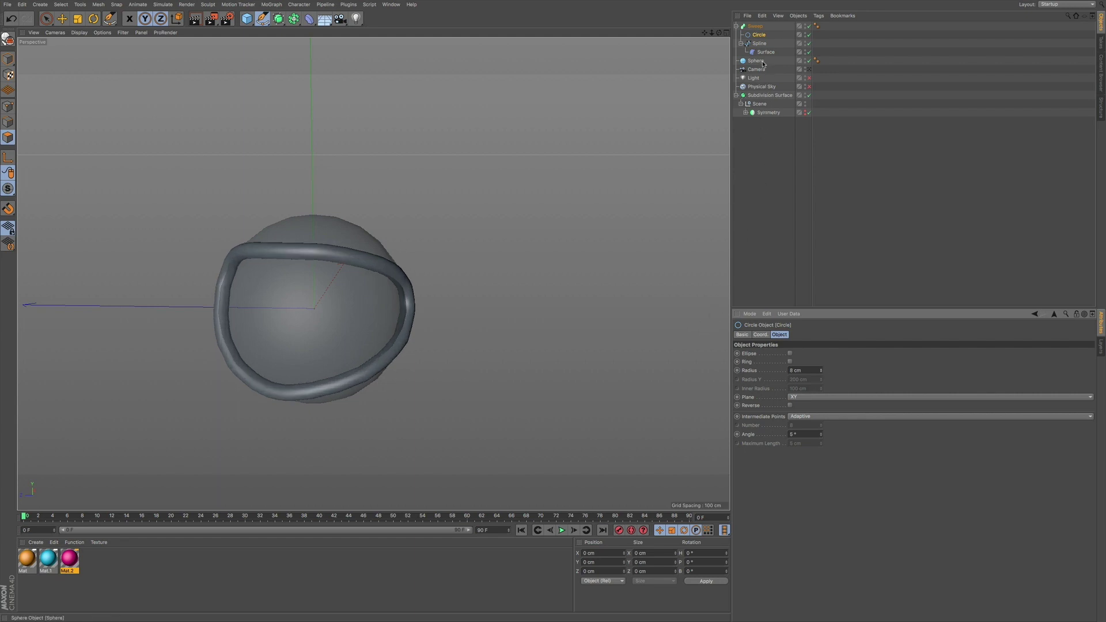
# Turn off X-Ray display for the sphere.
pyautogui.click(757, 62)
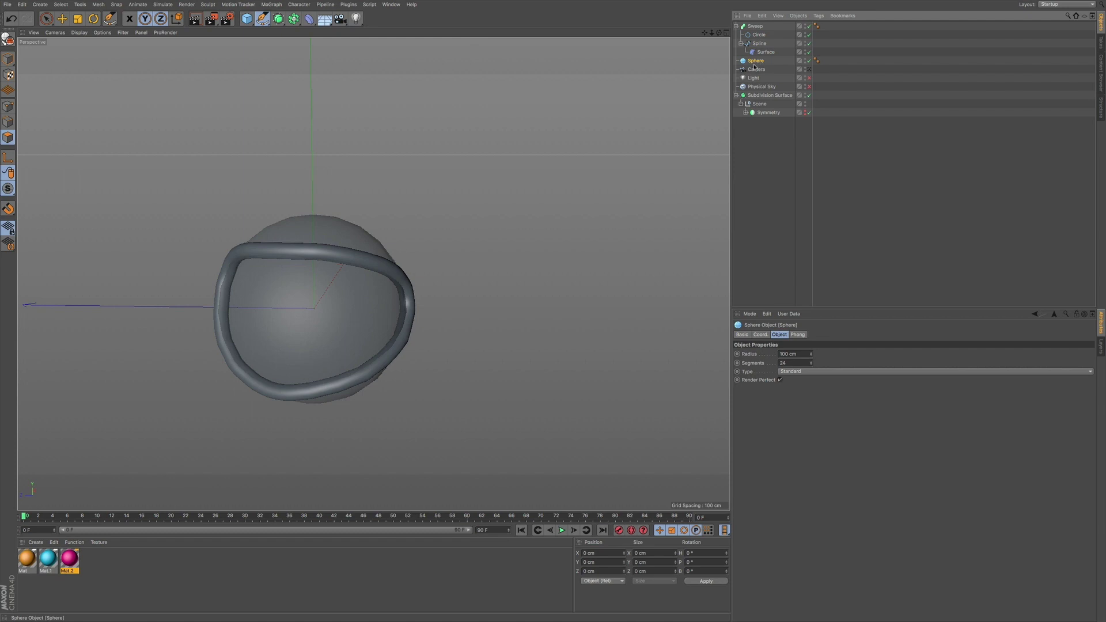
pyautogui.click(743, 334)
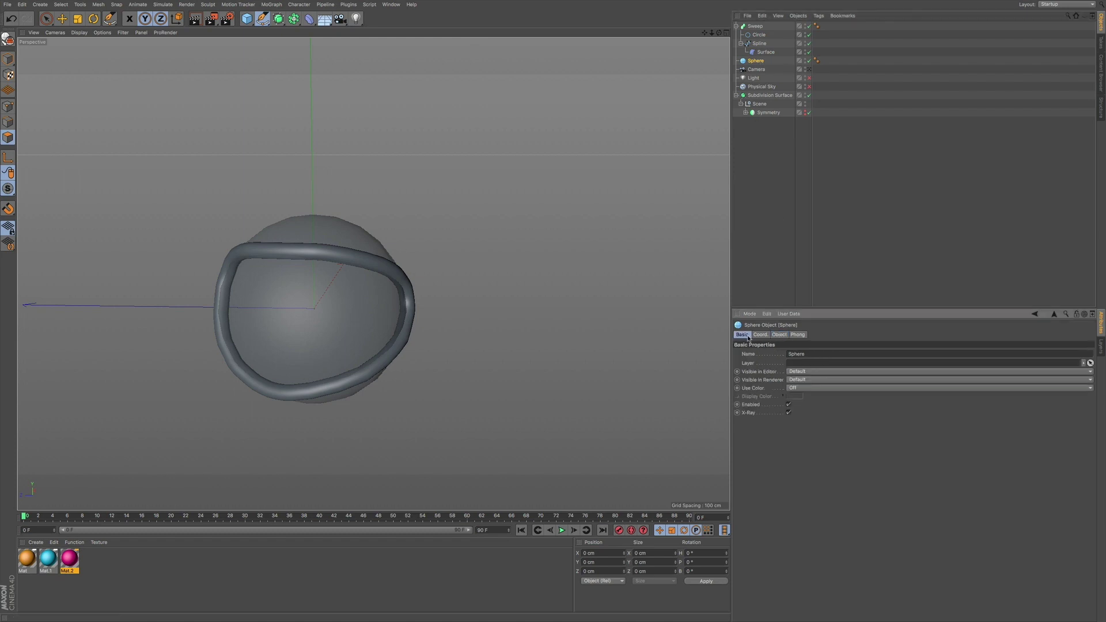
pyautogui.click(788, 413)
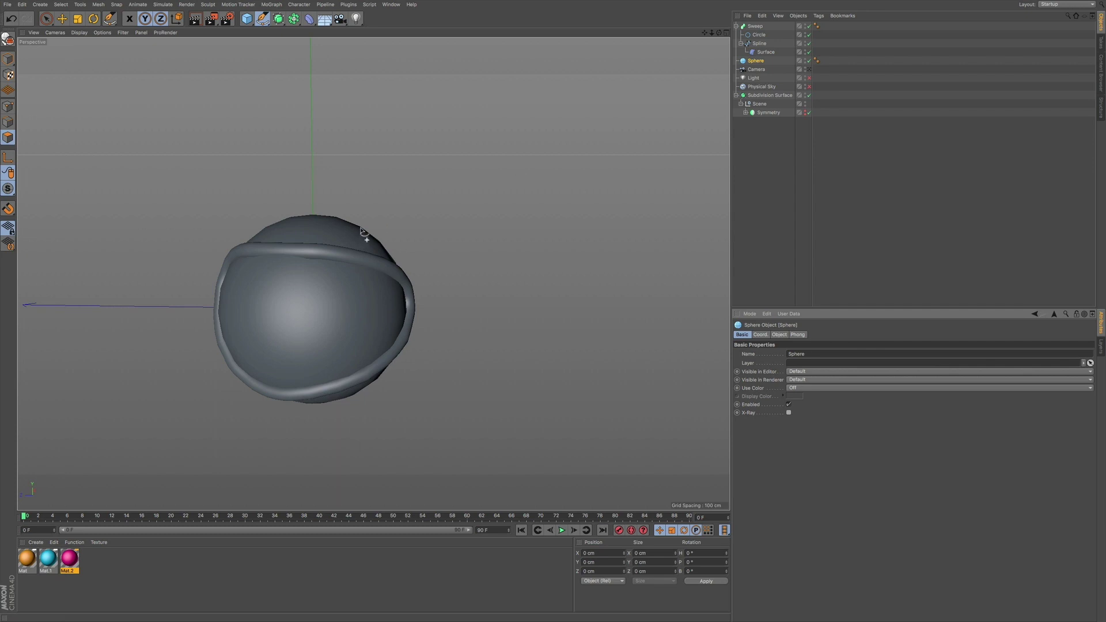
# Move the Sweep with its children and the sphere into the Scene group under the Subdivision Surface.
pyautogui.moveTo(322, 246)
pyautogui.keyDown('alt'); pyautogui.mouseDown()
pyautogui.moveTo(345, 254)
pyautogui.moveTo(335, 270)
pyautogui.moveTo(321, 267)
pyautogui.mouseUp(); pyautogui.keyUp('alt')
pyautogui.scroll(4, 321, 266)
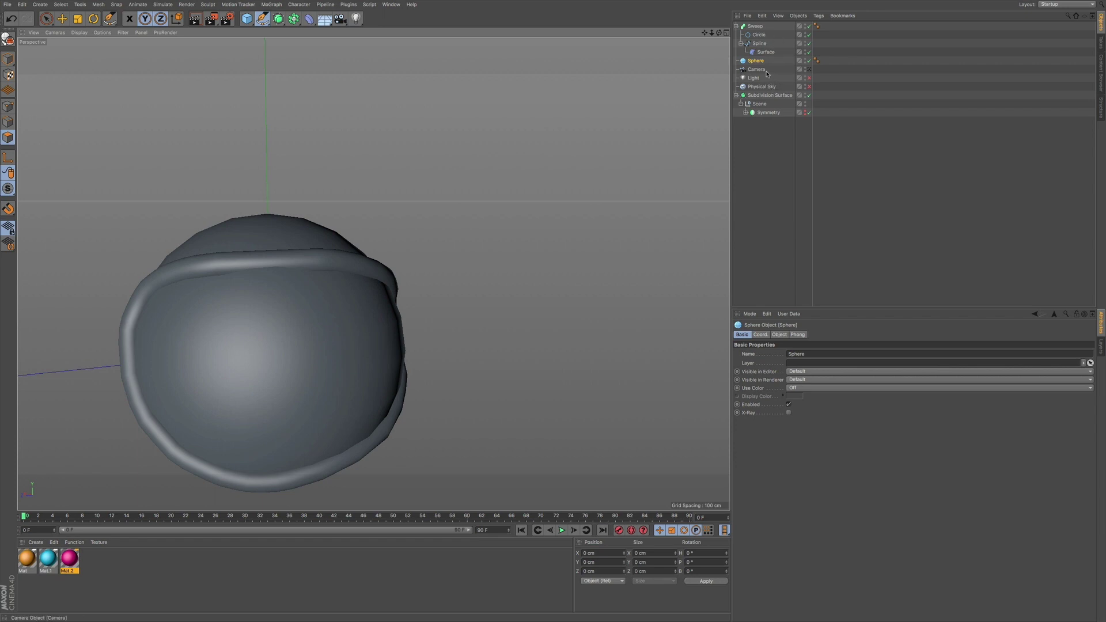
pyautogui.moveTo(774, 60); pyautogui.dragTo(765, 30)
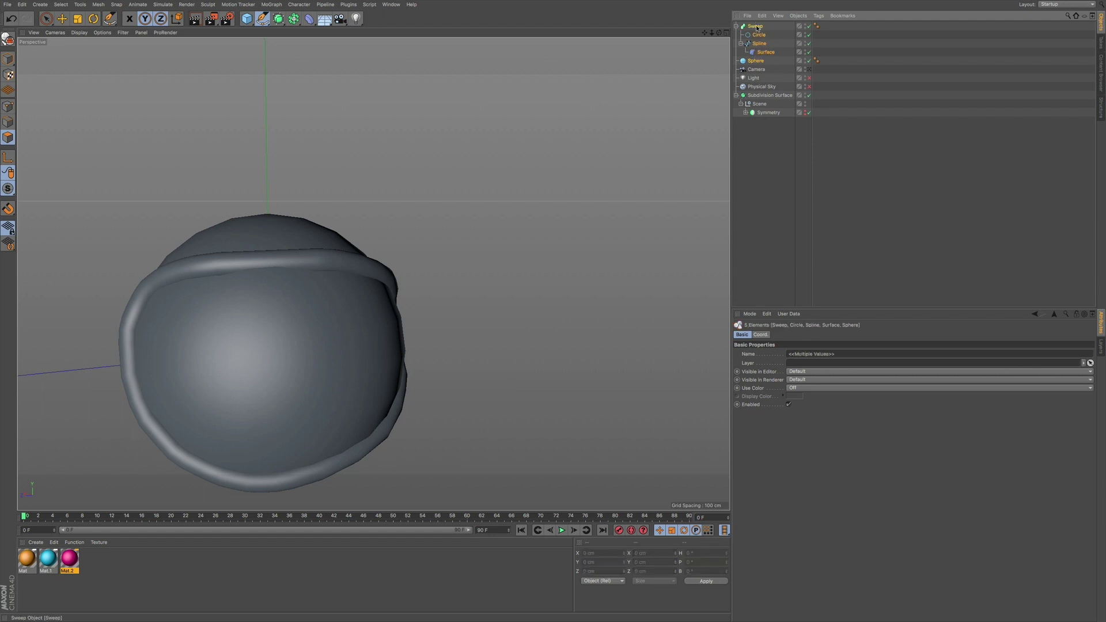
pyautogui.moveTo(757, 27); pyautogui.dragTo(761, 104)
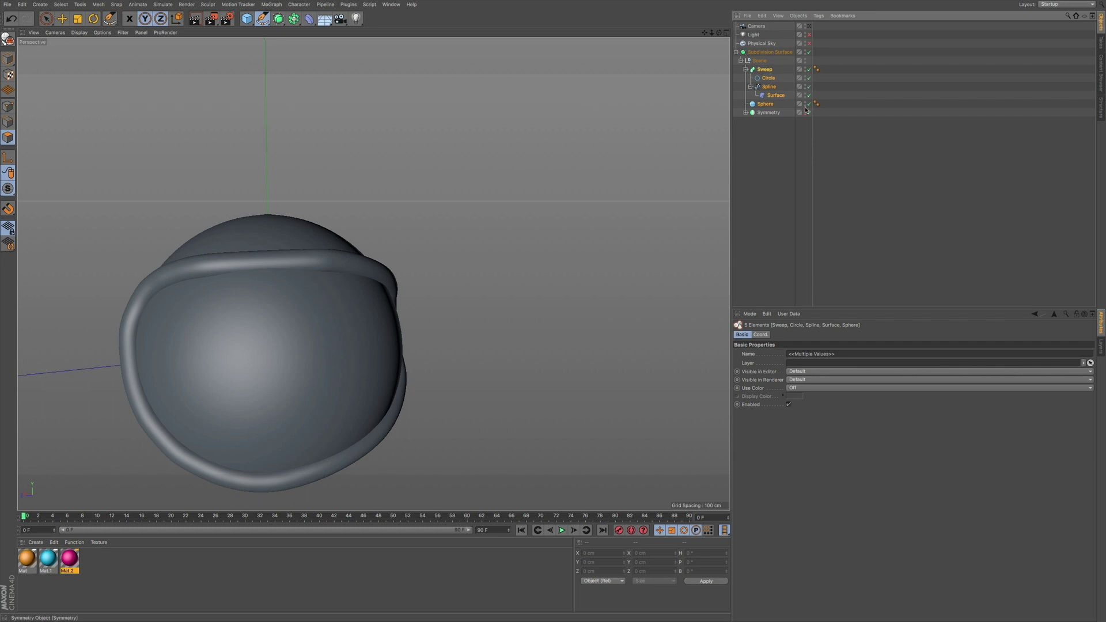
# Enable the Physical Sky and the Light, make the backdrop visible, and expand the Symmetry object.
pyautogui.click(809, 43)
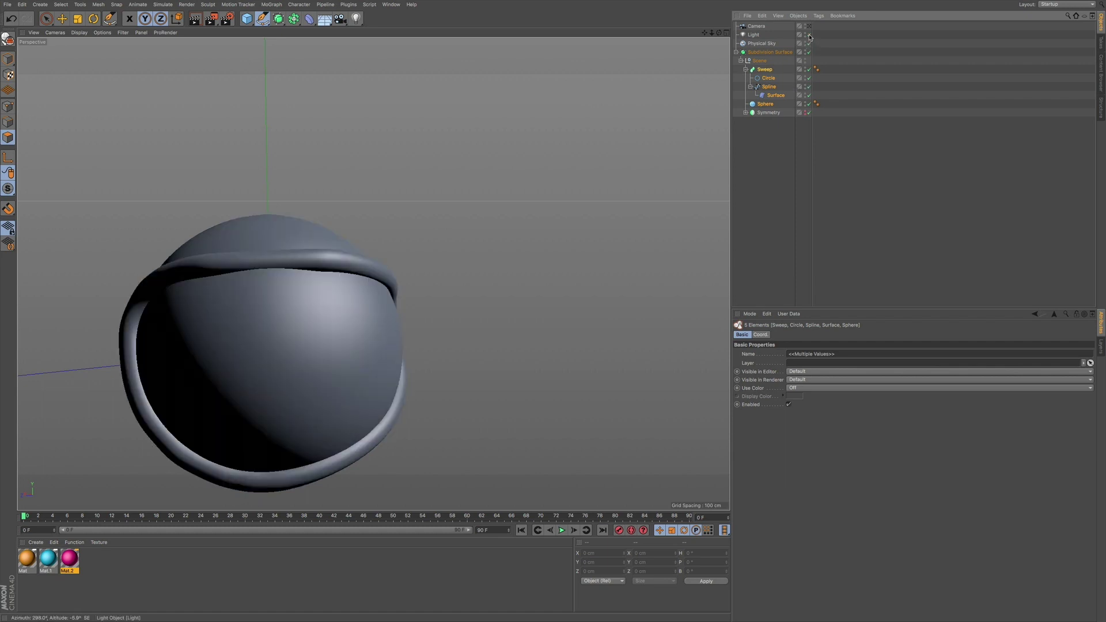
pyautogui.click(809, 35)
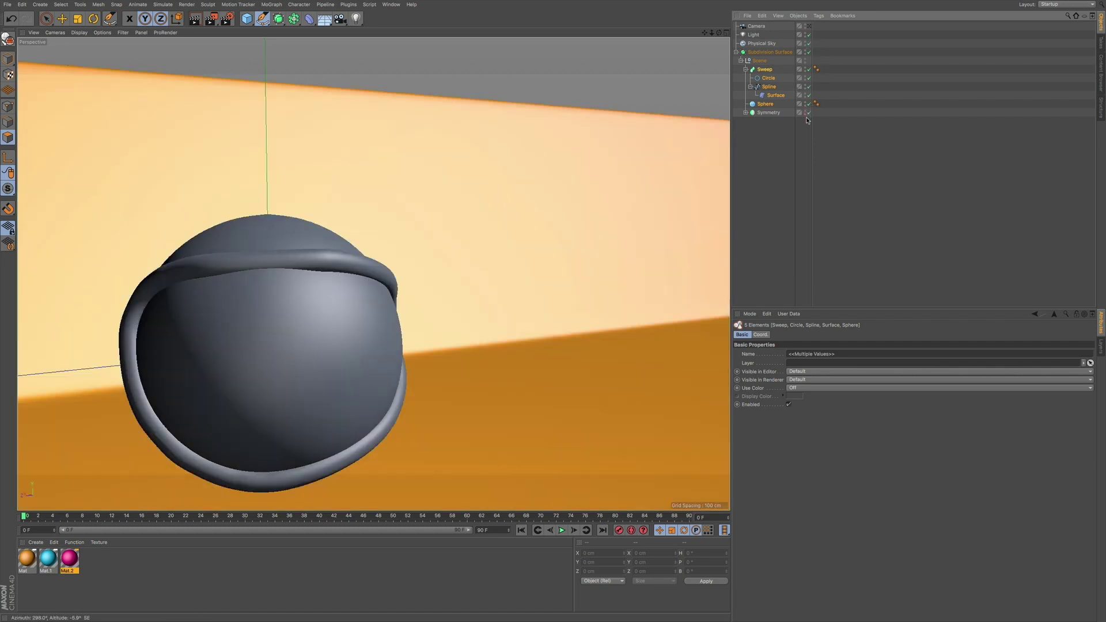
pyautogui.click(746, 113)
# Apply the blue material Mat.1 to the sphere and the pink material Mat.2 to the Sweep.
pyautogui.keyDown('alt'); pyautogui.moveTo(432, 304); pyautogui.dragTo(414, 272); pyautogui.keyUp('alt')
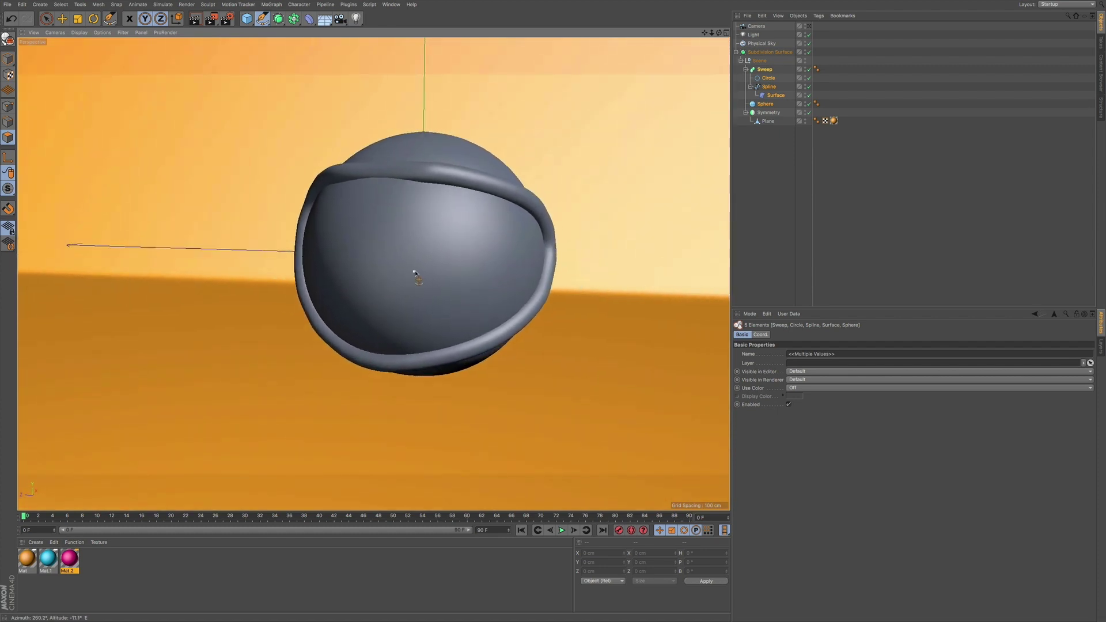
pyautogui.keyDown('alt'); pyautogui.moveTo(464, 236); pyautogui.dragTo(426, 282, button='middle'); pyautogui.keyUp('alt')
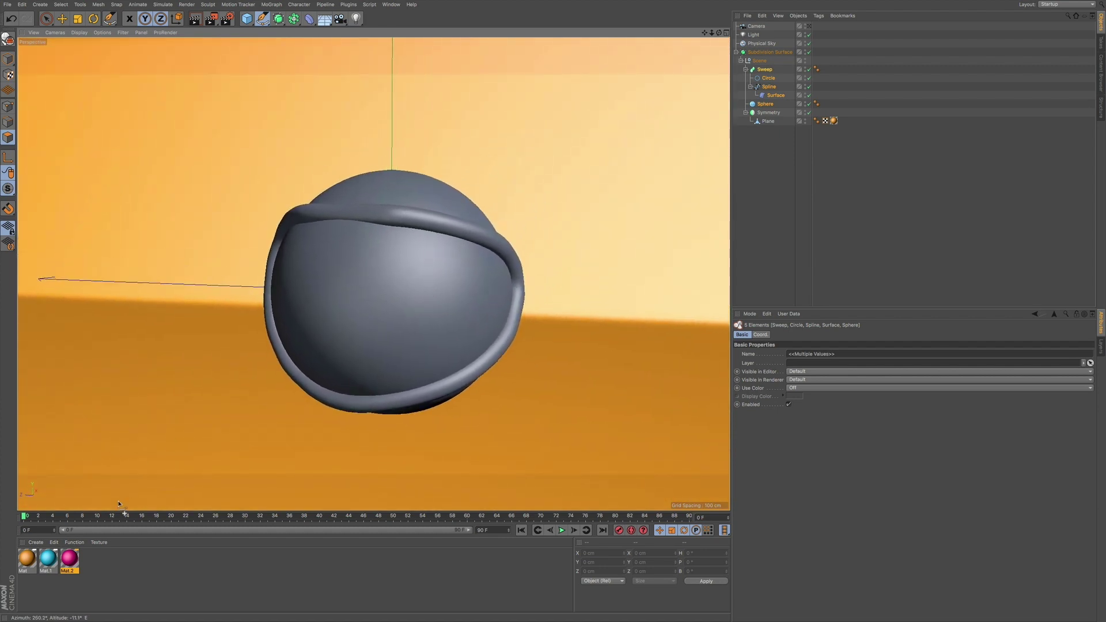
pyautogui.click(91, 580)
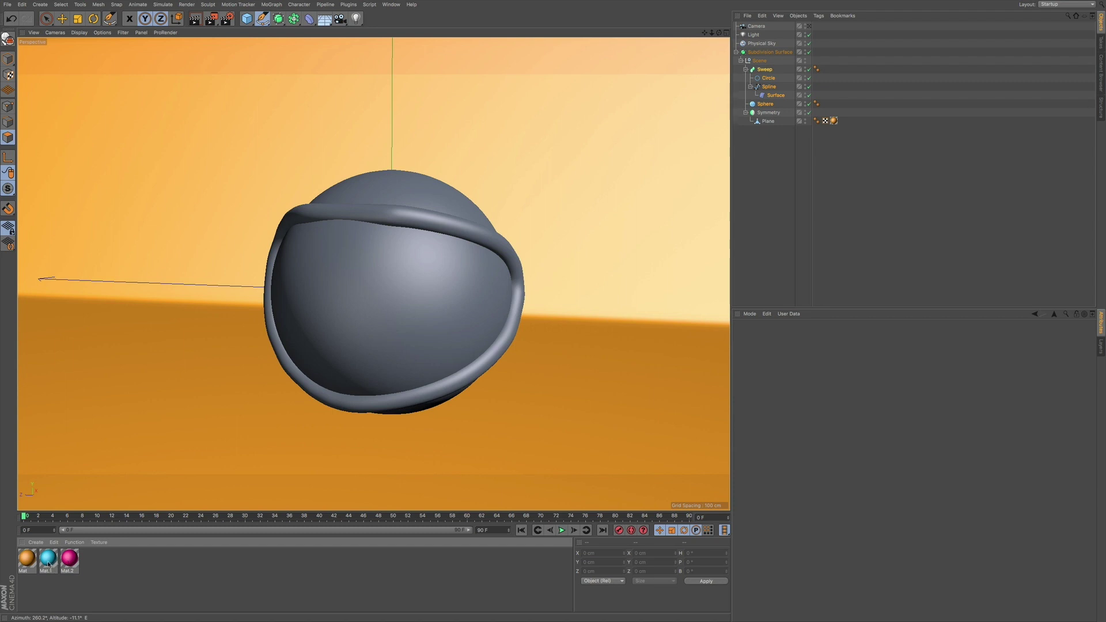
pyautogui.moveTo(48, 564); pyautogui.dragTo(769, 105)
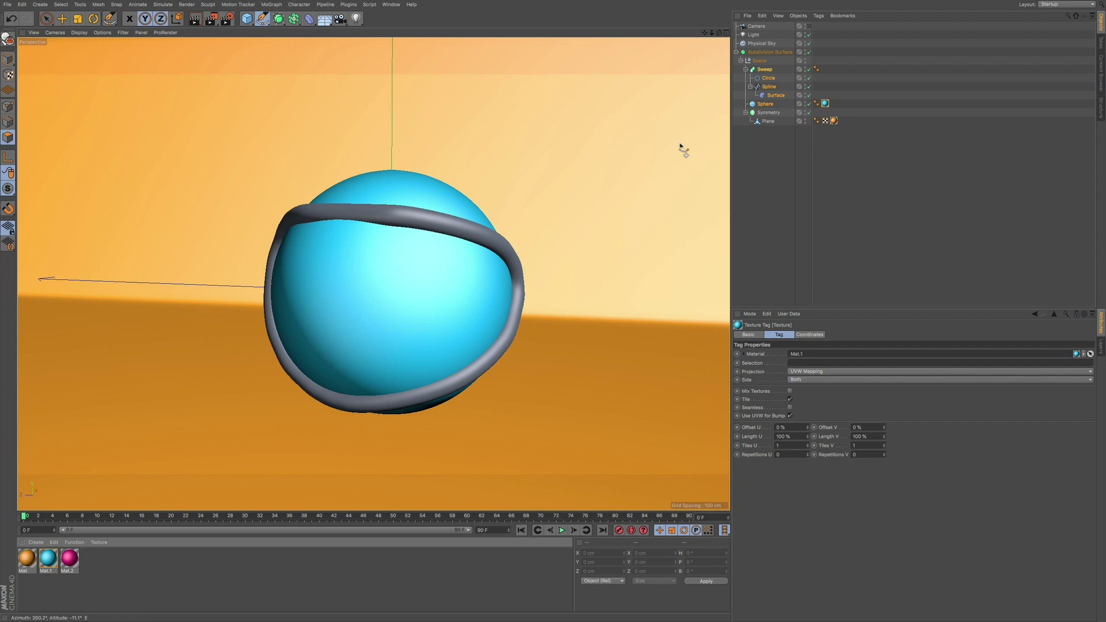
pyautogui.moveTo(75, 563); pyautogui.dragTo(765, 70)
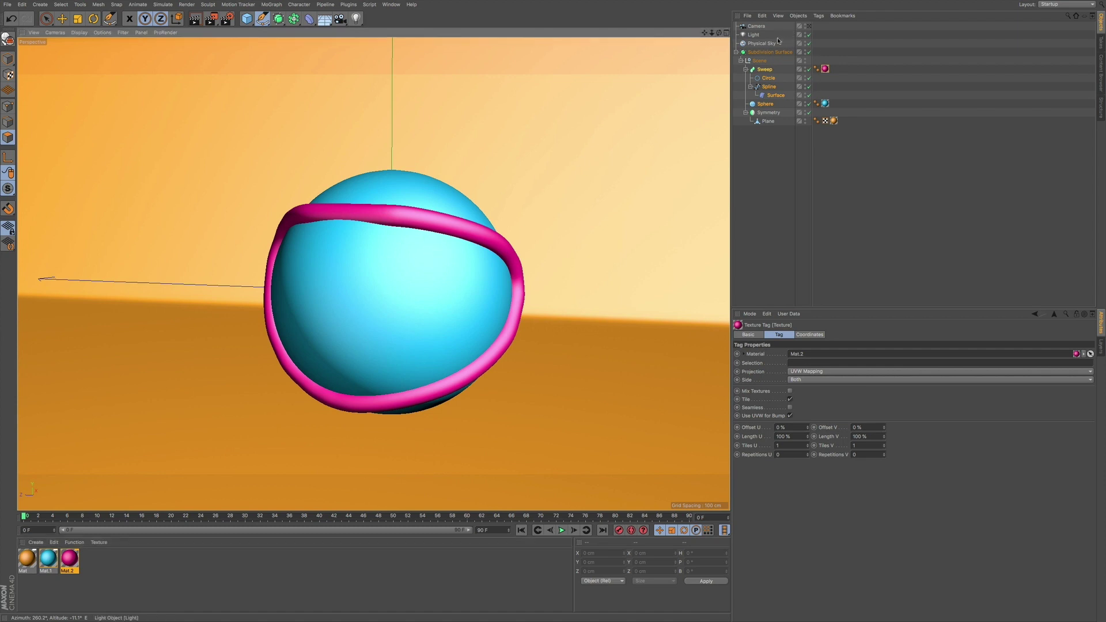
# Look through the scene camera and add the Ambient Occlusion effect to the render settings.
pyautogui.click(809, 25)
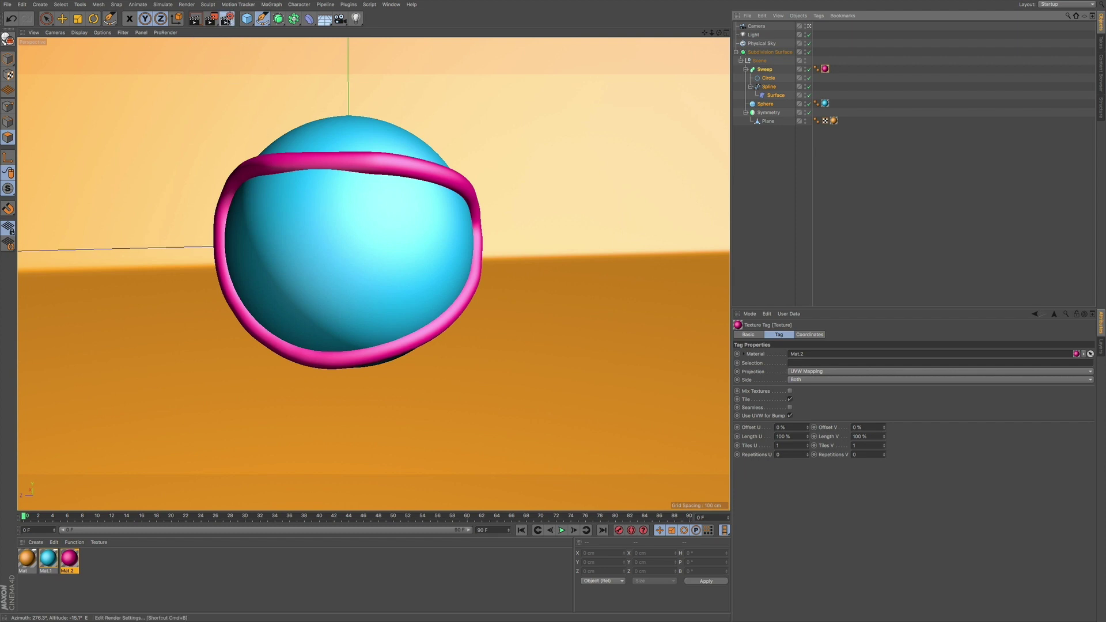
pyautogui.click(226, 21)
pyautogui.moveTo(270, 2); pyautogui.dragTo(721, 204)
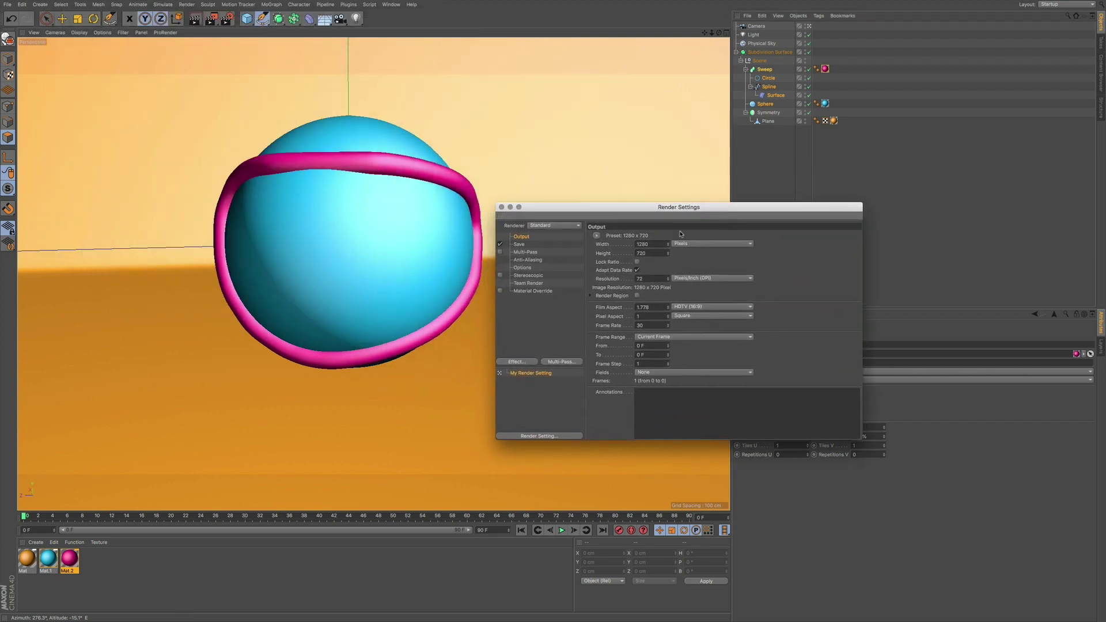
pyautogui.click(518, 362)
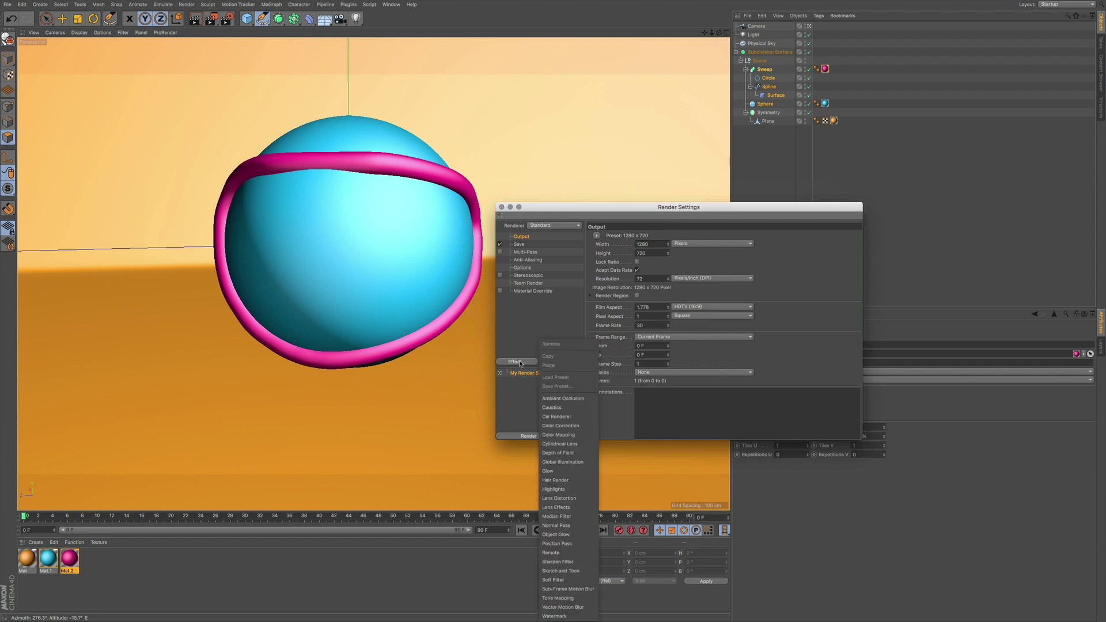
pyautogui.click(554, 398)
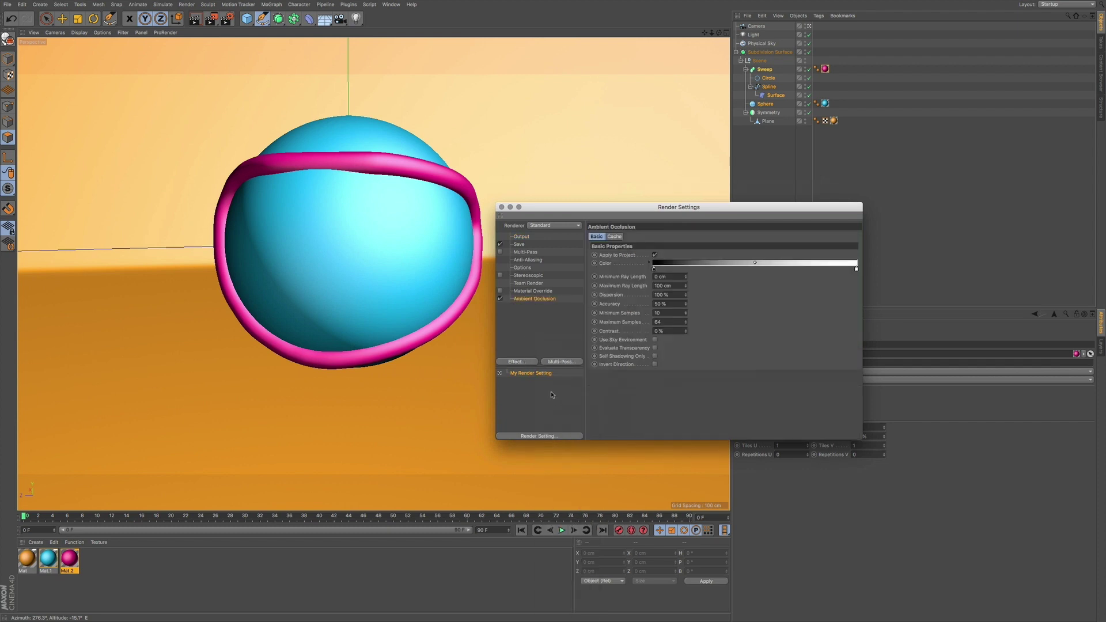
pyautogui.click(502, 207)
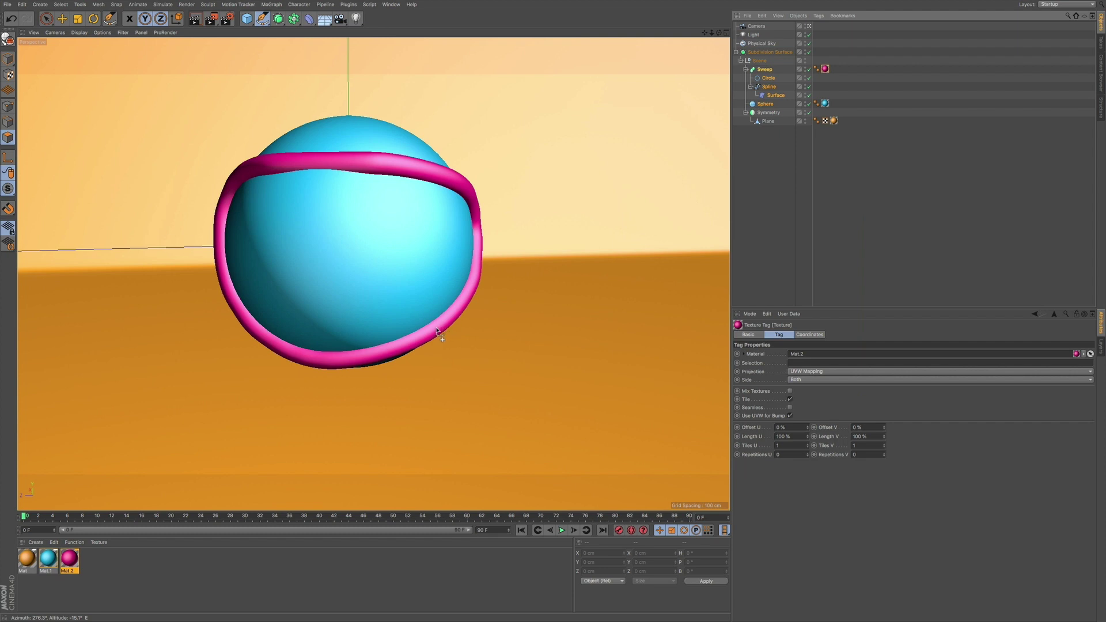
# Render the current view to preview the scene, and render it again with the sweep's path spline selected.
pyautogui.hotkey('ctrl', 'r')
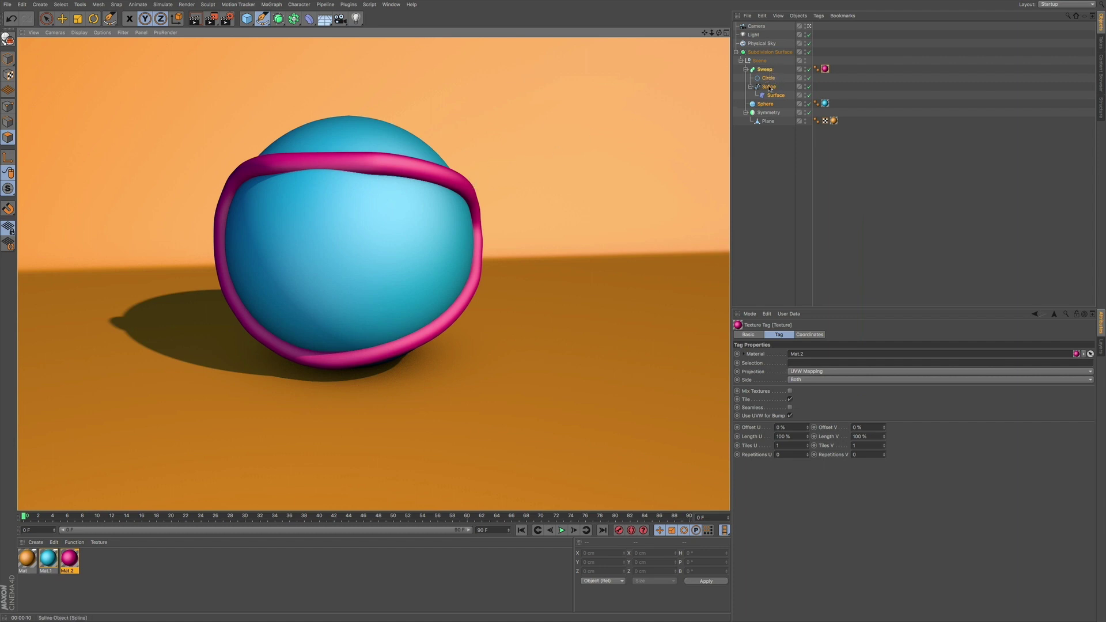
pyautogui.click(769, 87)
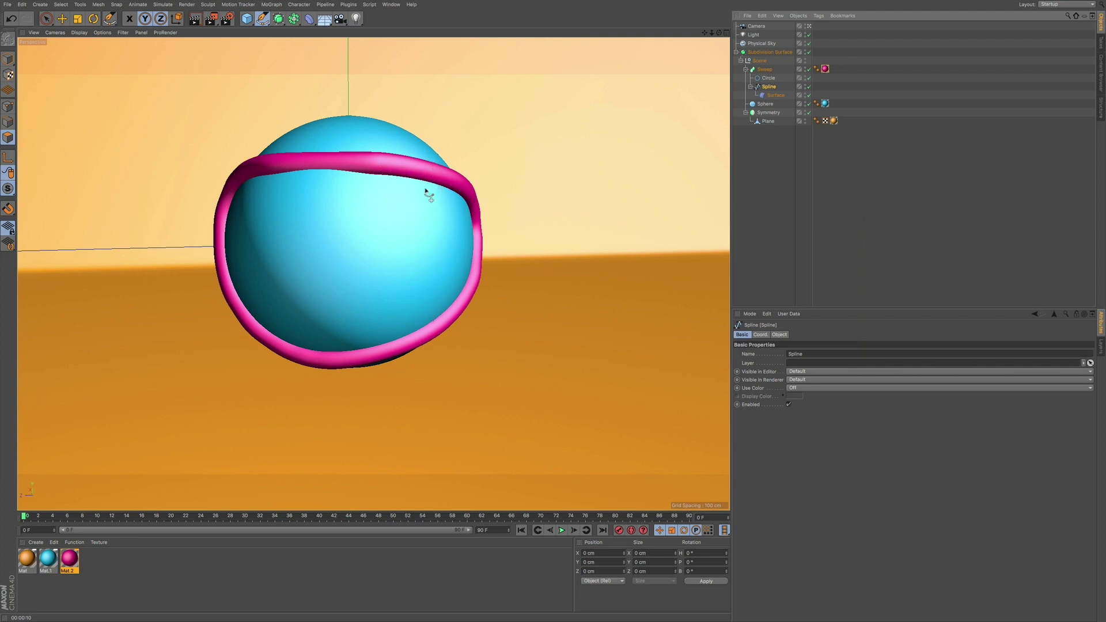
pyautogui.hotkey('ctrl', 'r')
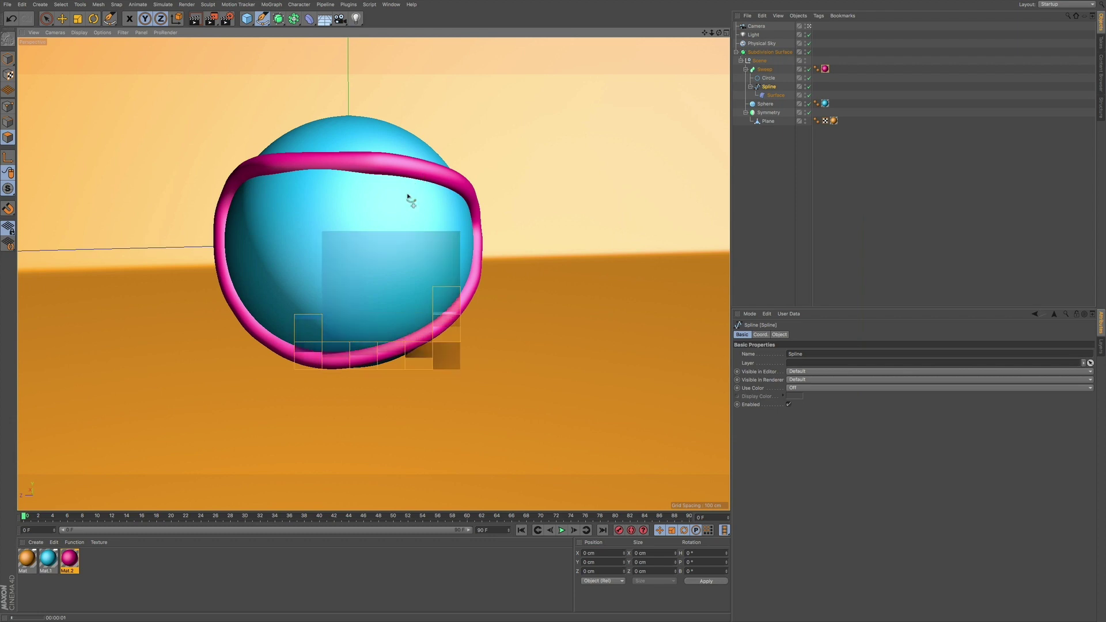